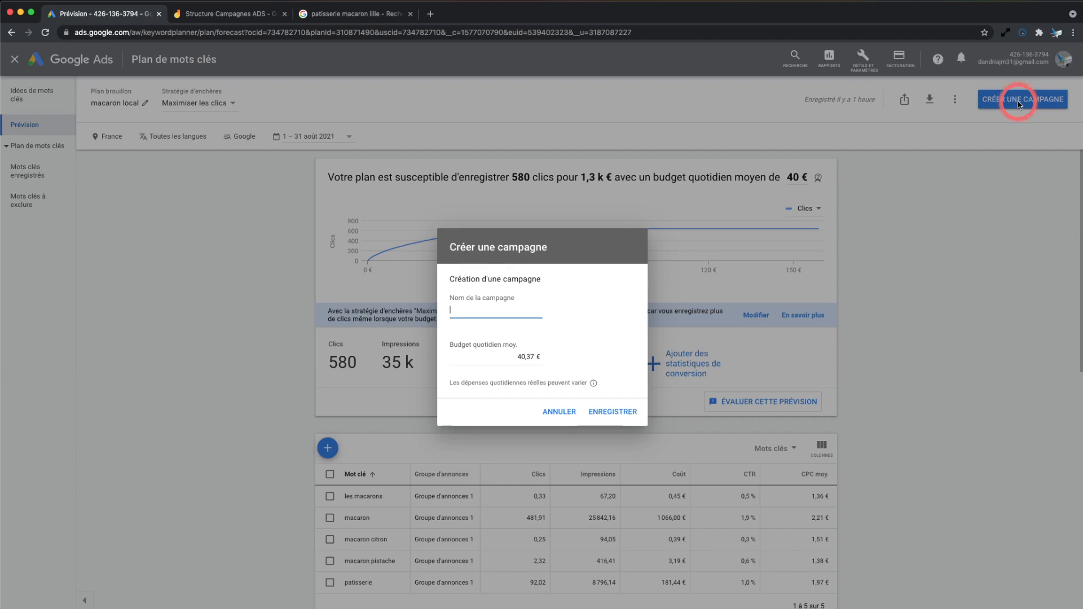
Name the new campaign "lancement nvx produit"
text(lancement nyx produ)
Set the campaign's average daily budget to 40 € and save the new campaign
click(521, 356)
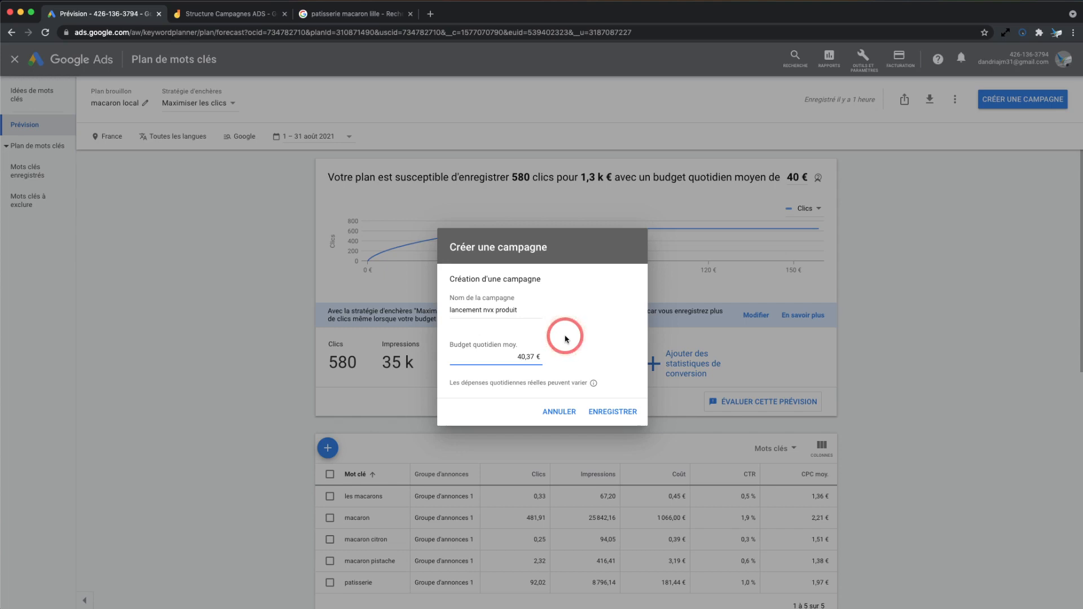
double_click(533, 357)
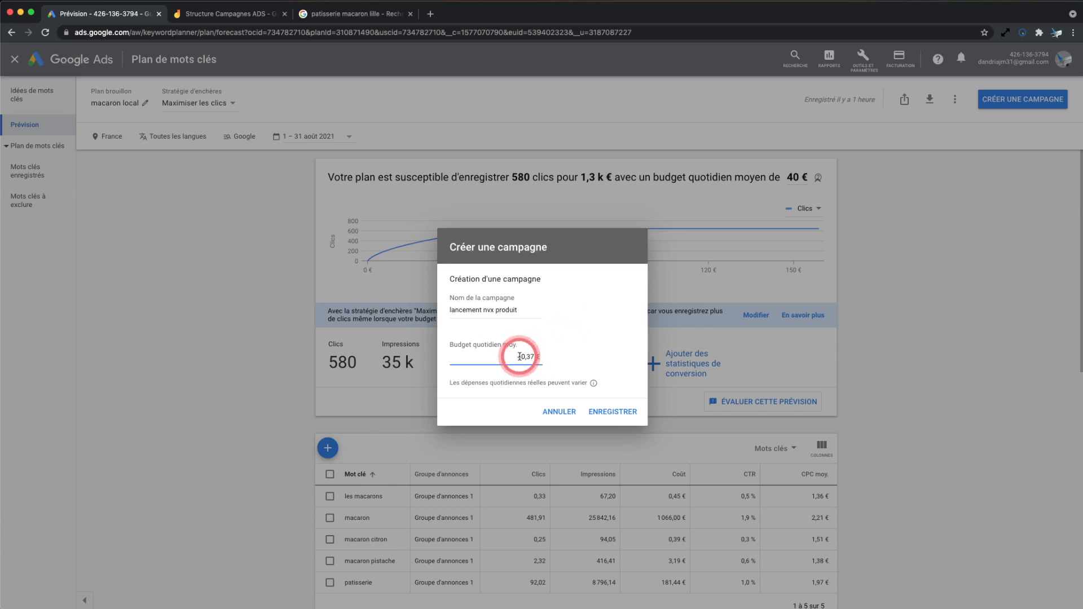
text(0)
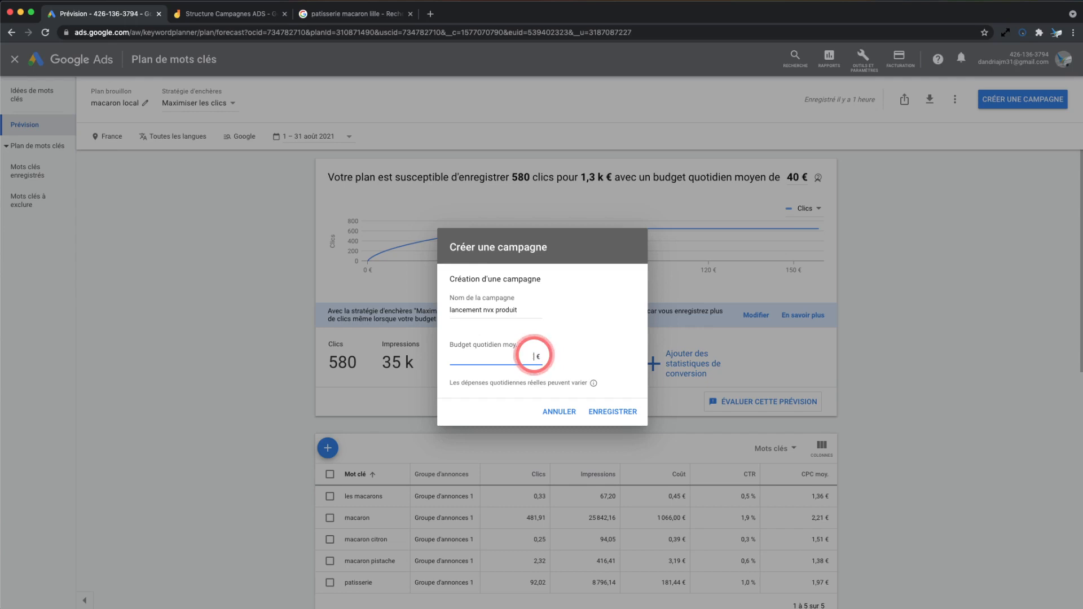
key(BackSpace)
text(40)
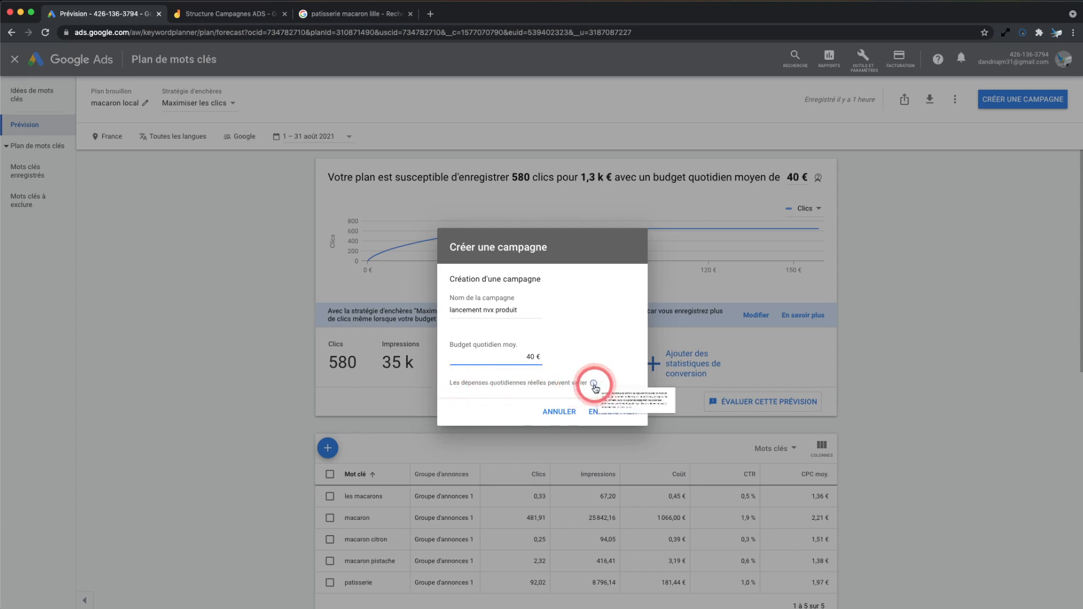
mouse_move(594, 385)
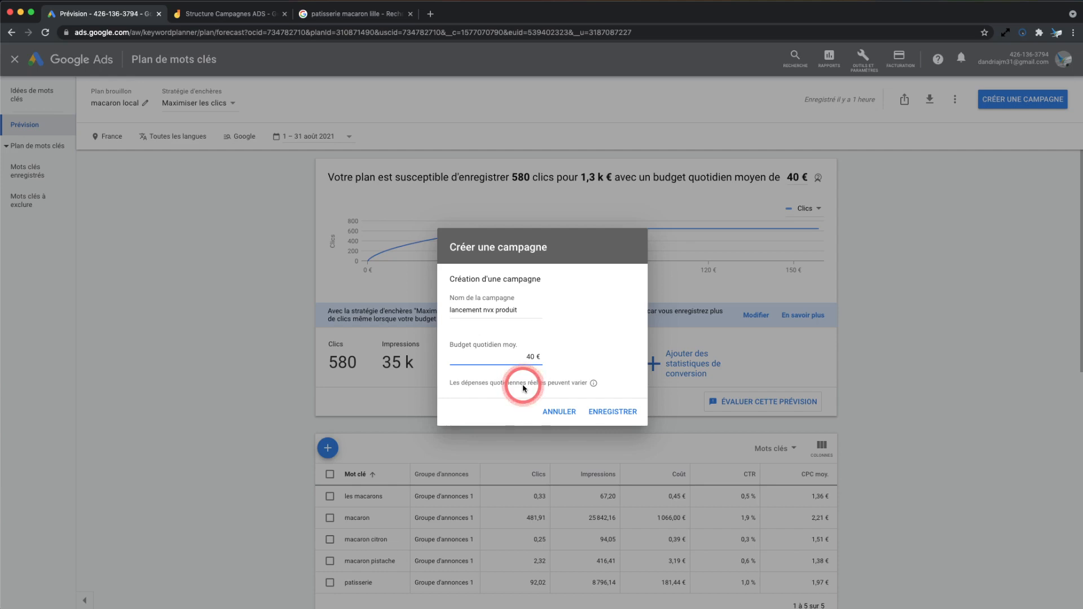
click(611, 411)
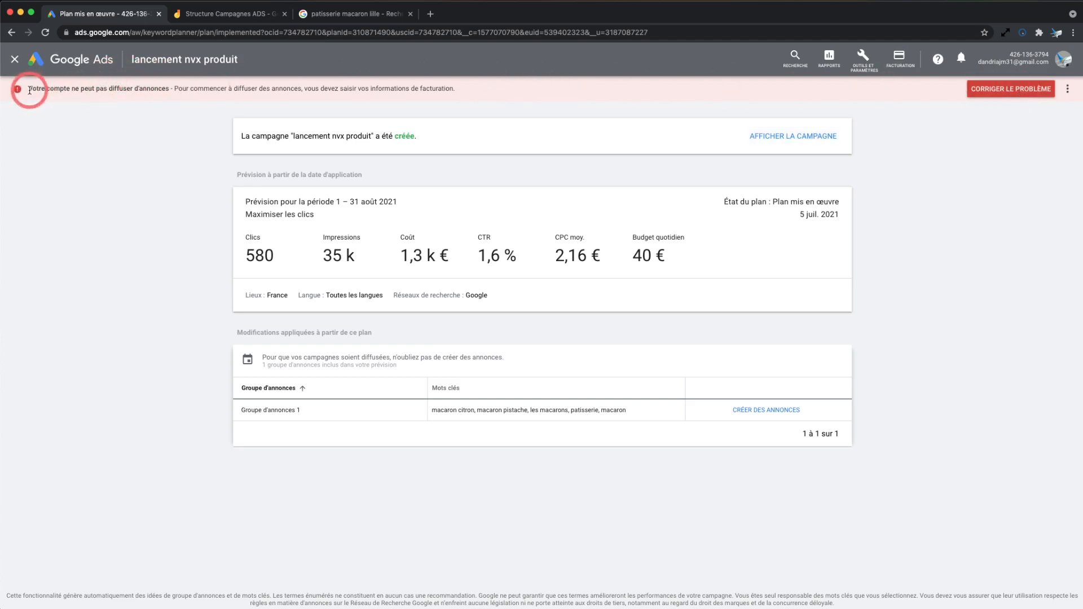
Leave the keyword planner and open the settings of the "lancement nvx produit" campaign
drag(28, 89, 170, 91)
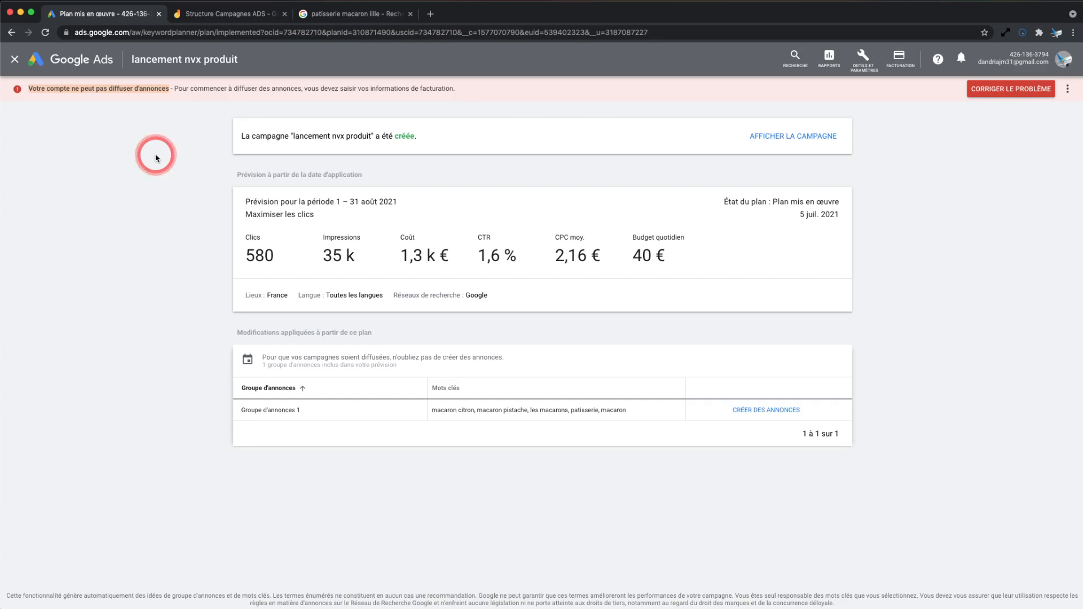
click(16, 60)
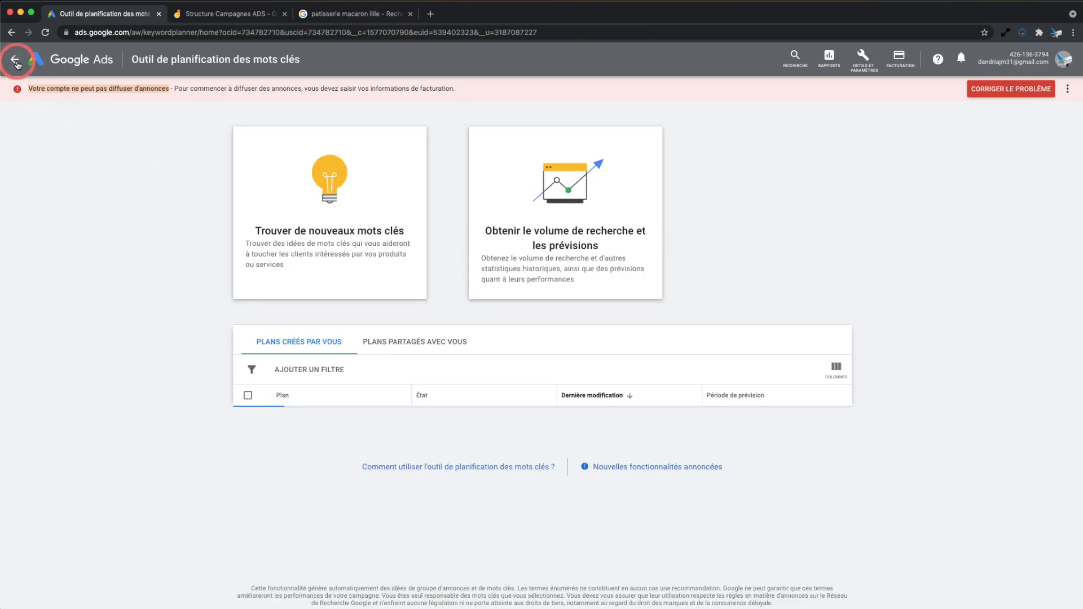
click(15, 61)
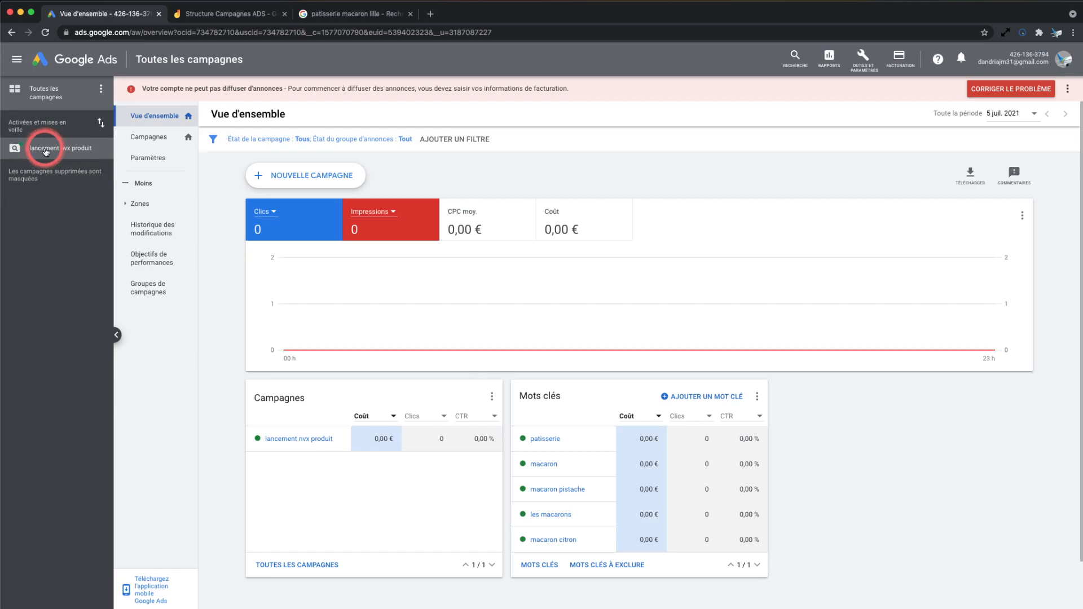
click(52, 150)
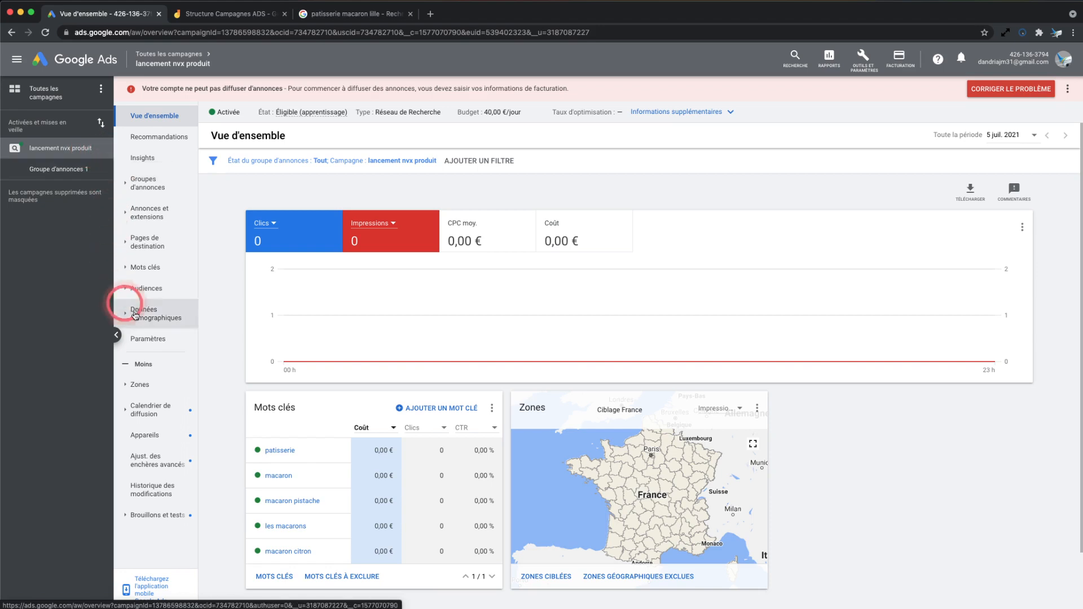
click(164, 345)
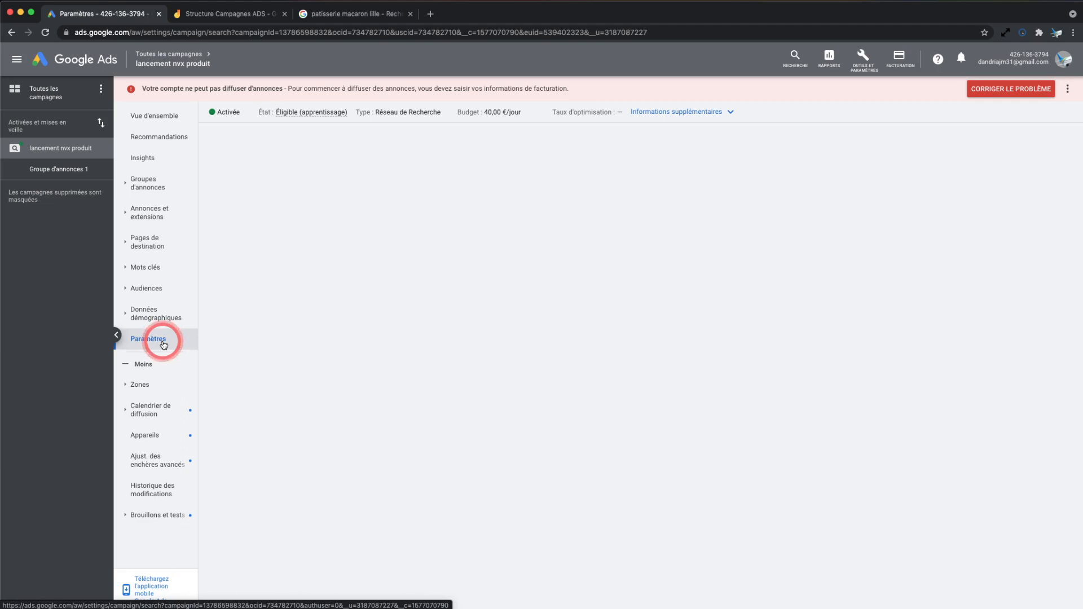
mouse_move(171, 61)
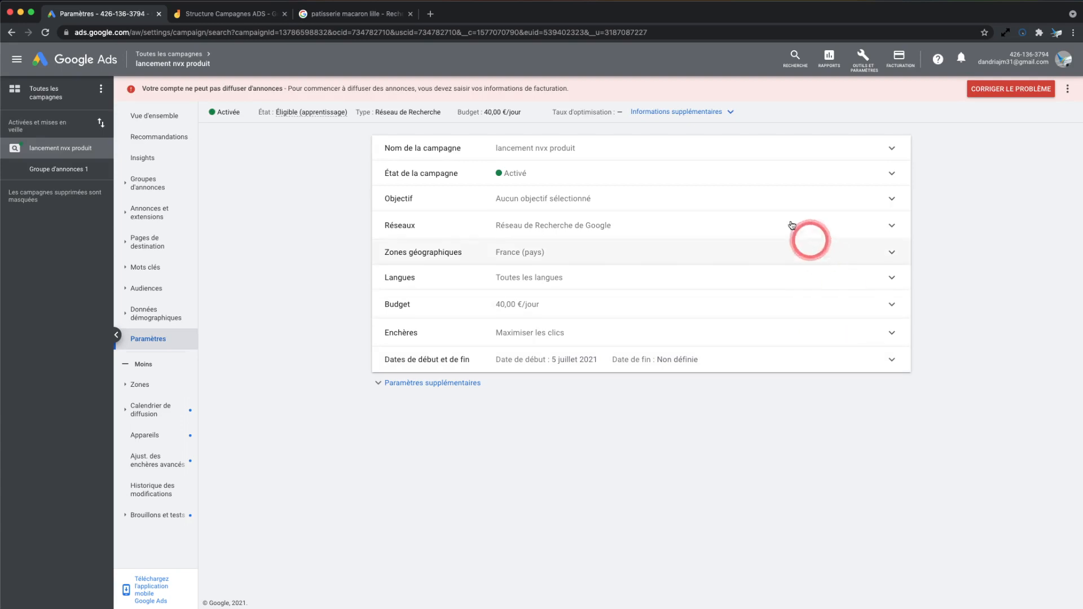
Set the campaign's state to "Mis en veille" and save it, leaving the campaign name as it is
click(836, 153)
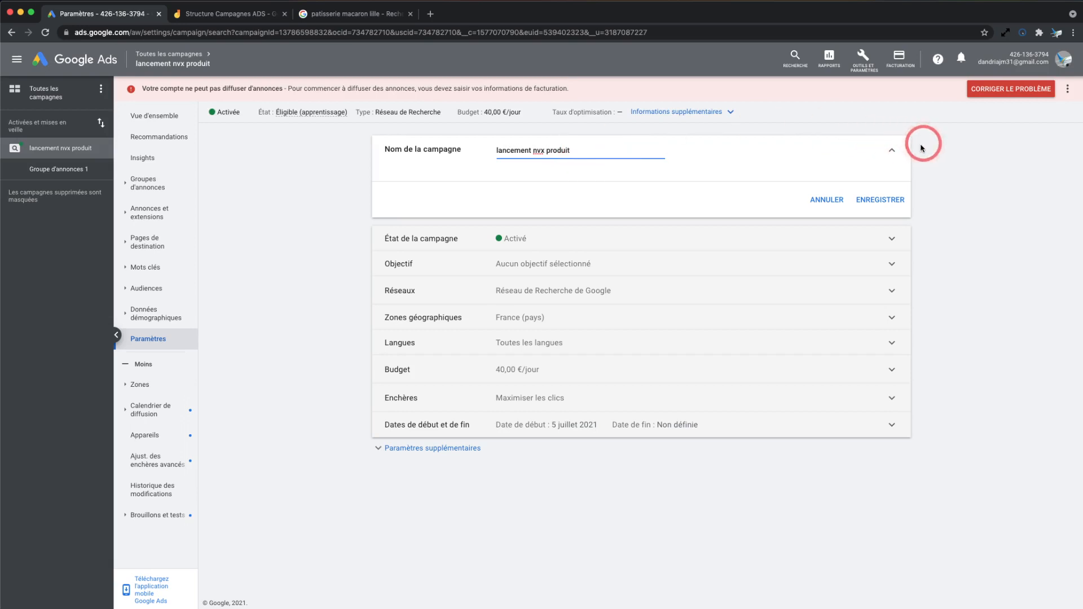
click(892, 150)
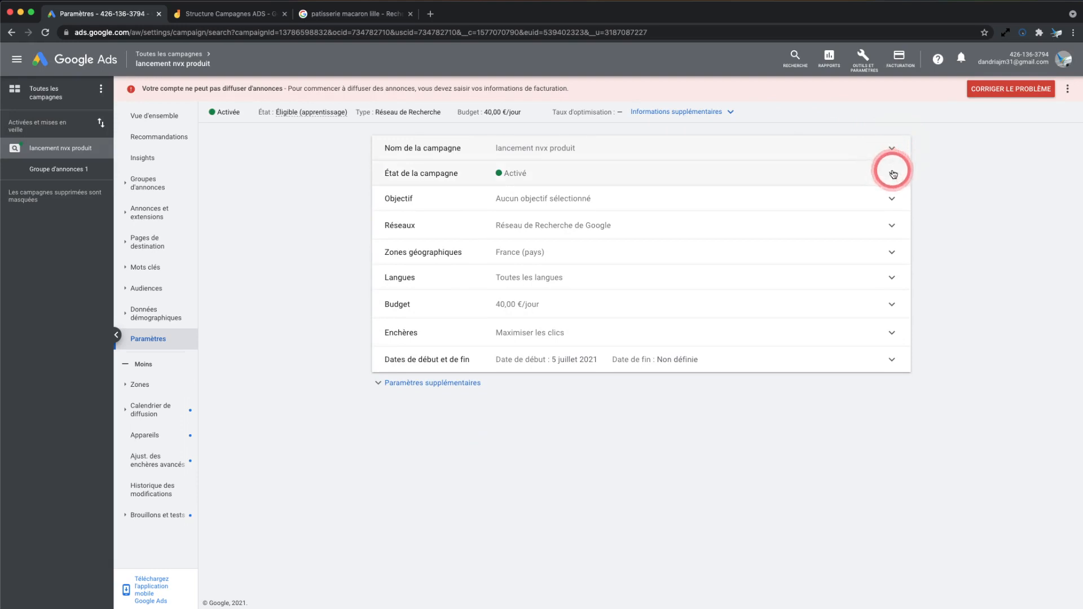
click(893, 173)
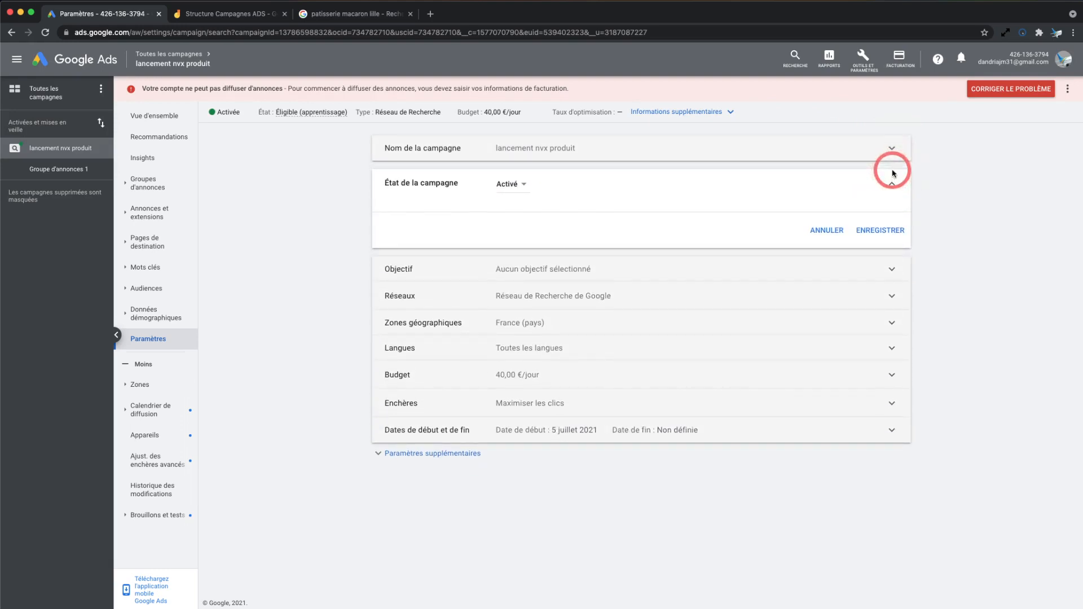
click(524, 187)
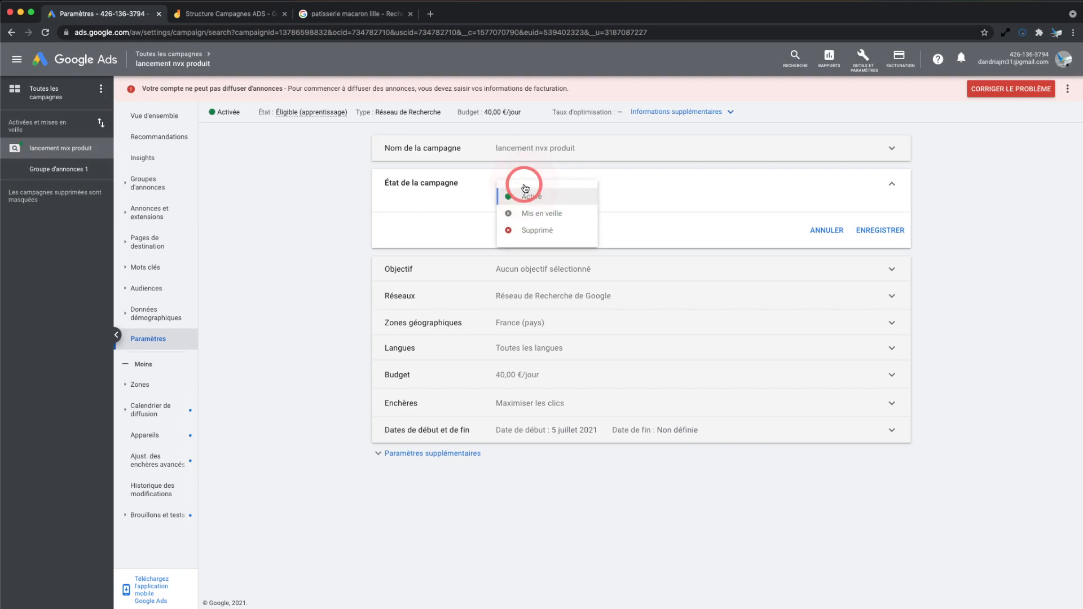
click(542, 215)
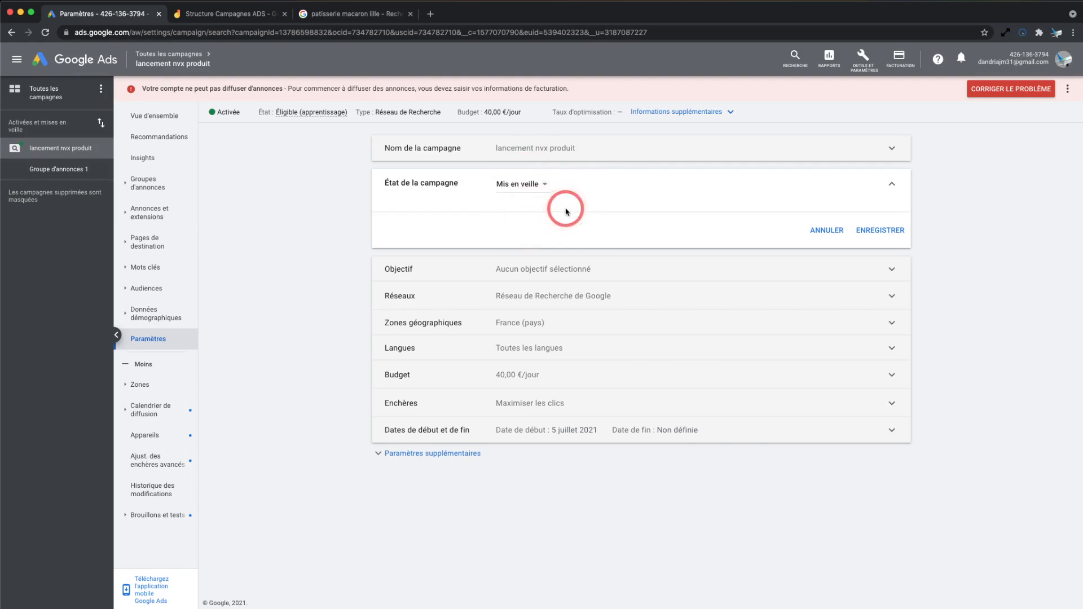
click(875, 236)
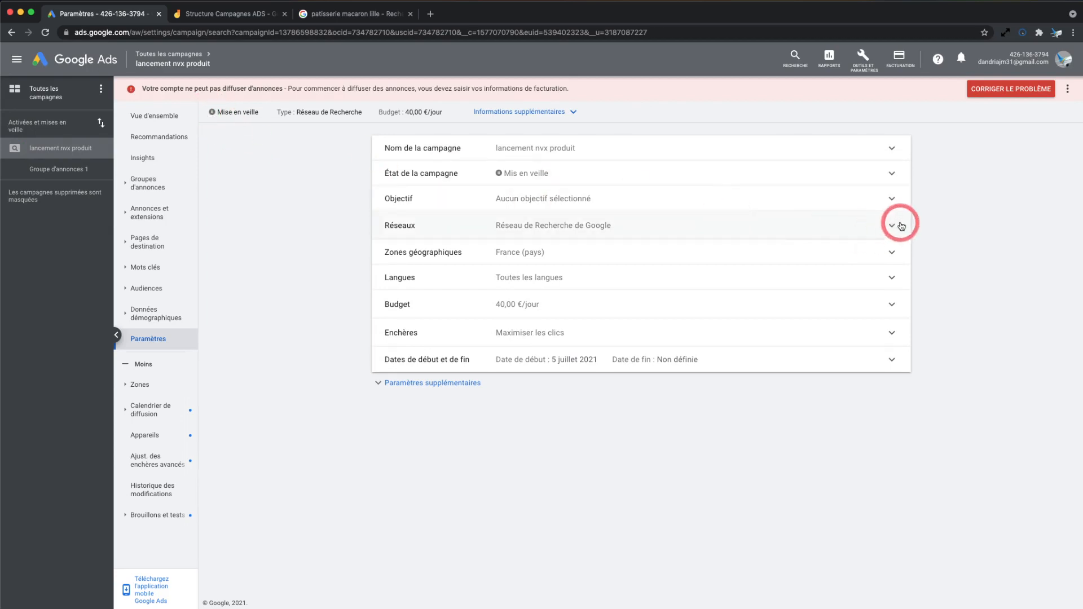
Review the available campaign objectives, choose "Trafic vers le site Web" and save it
click(894, 200)
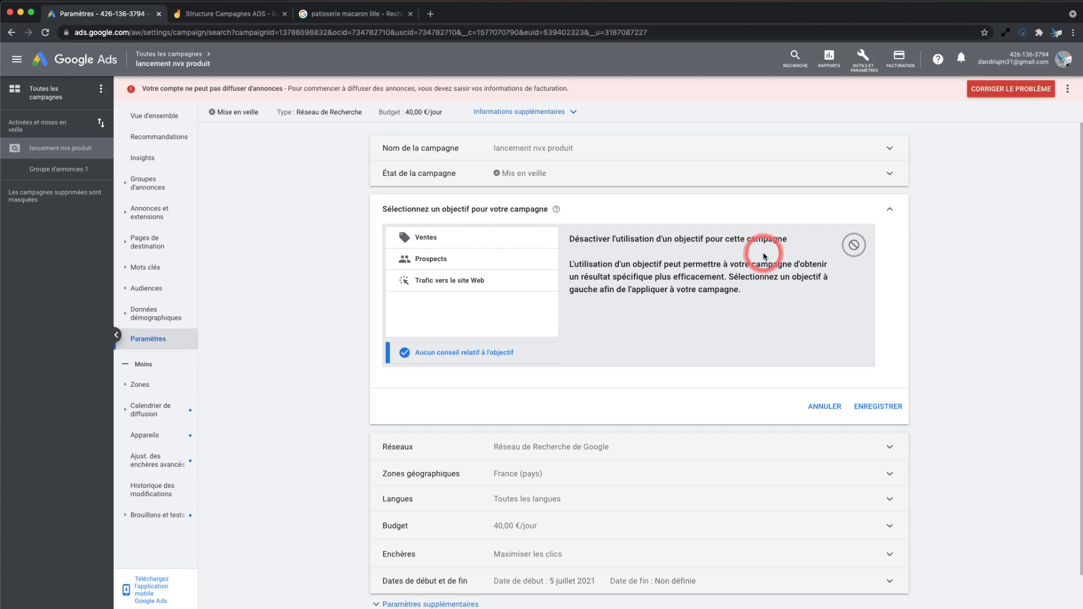
click(469, 279)
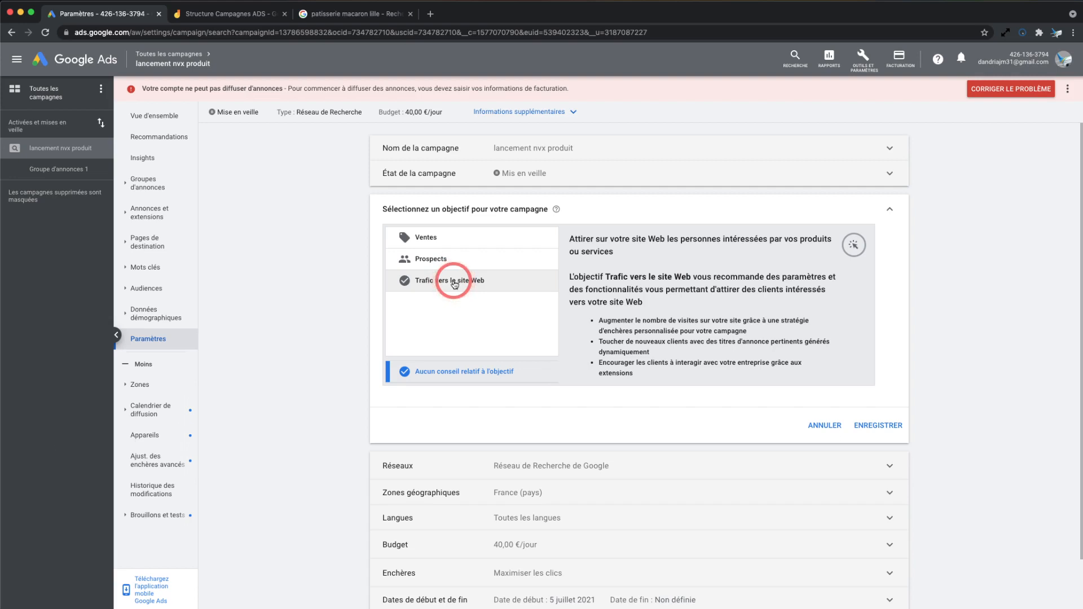
click(440, 238)
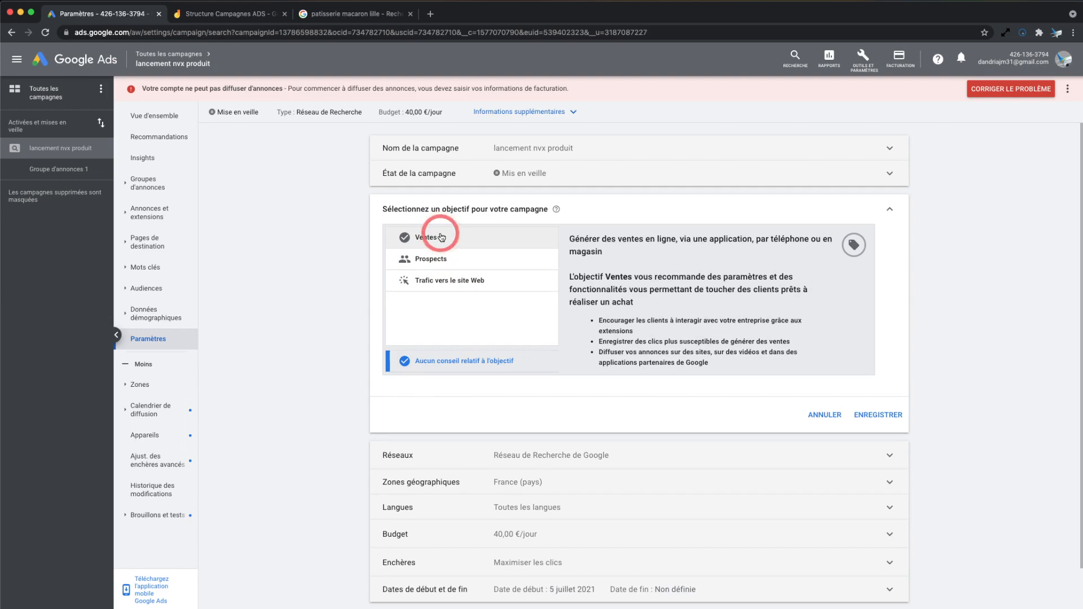
click(455, 258)
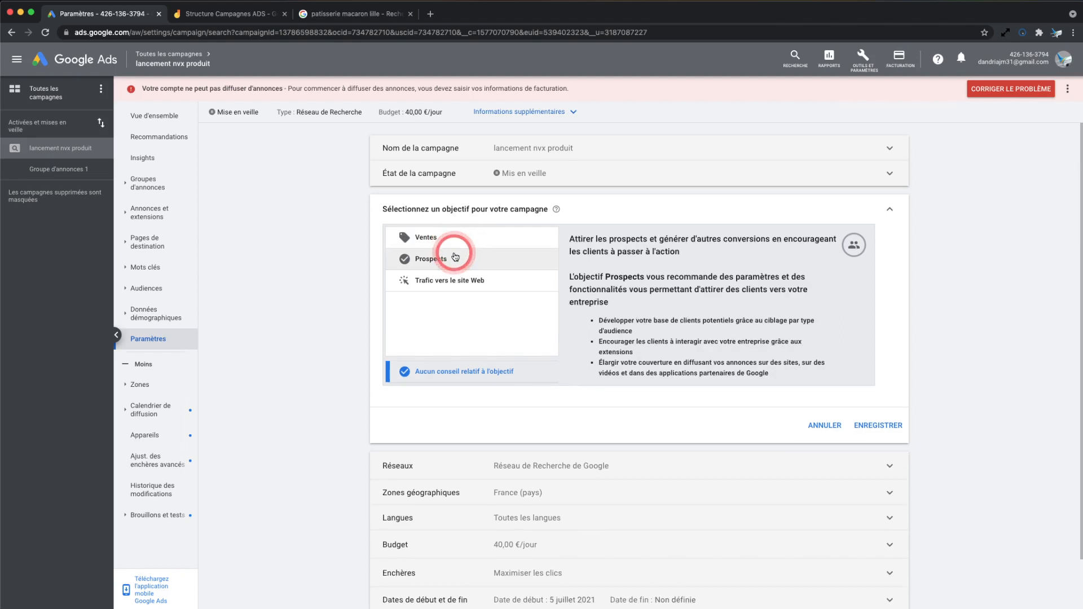
click(458, 282)
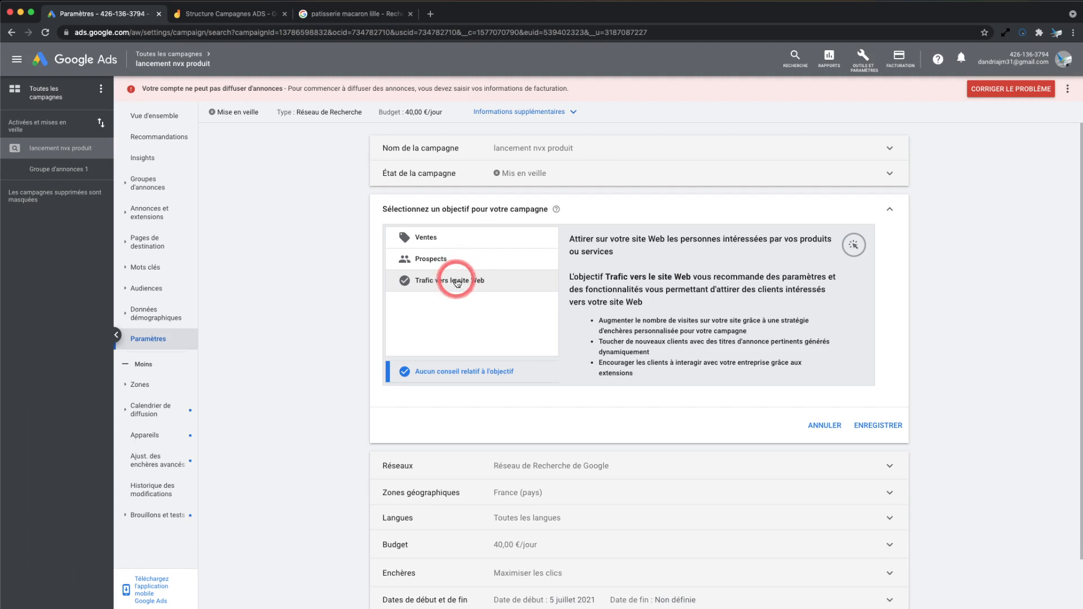
click(458, 282)
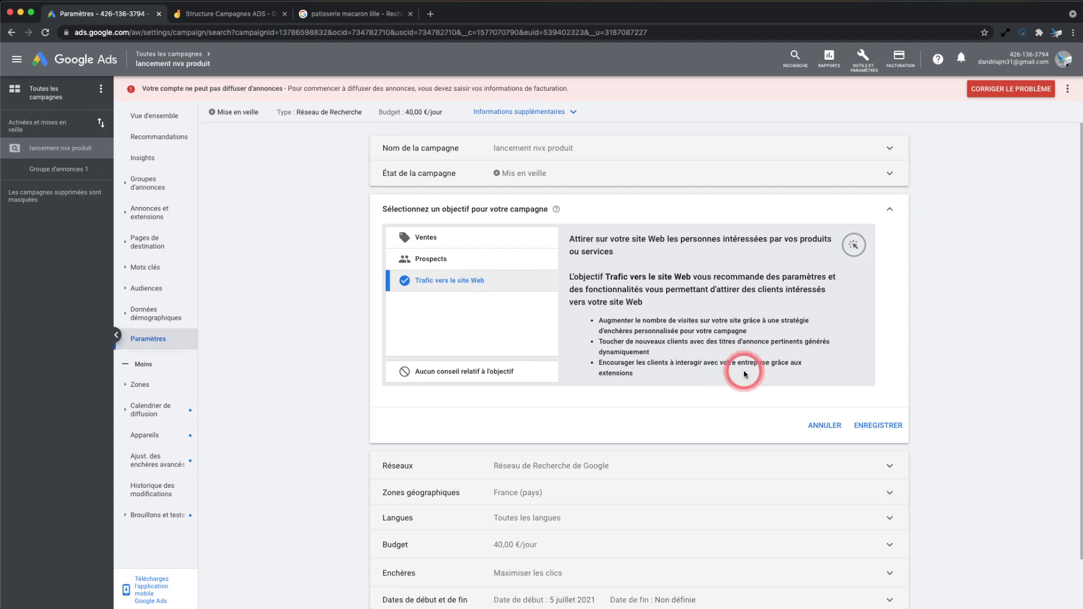
click(887, 426)
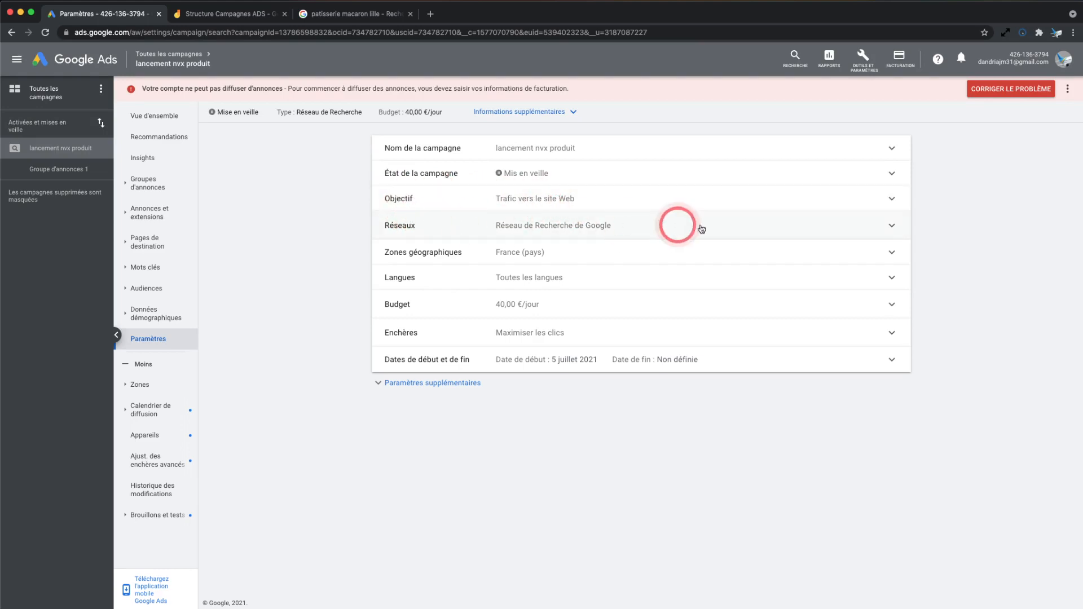
Expand the campaign's network settings and examine the Google results page for "patisserie macaron lille" for sponsored listings
click(729, 226)
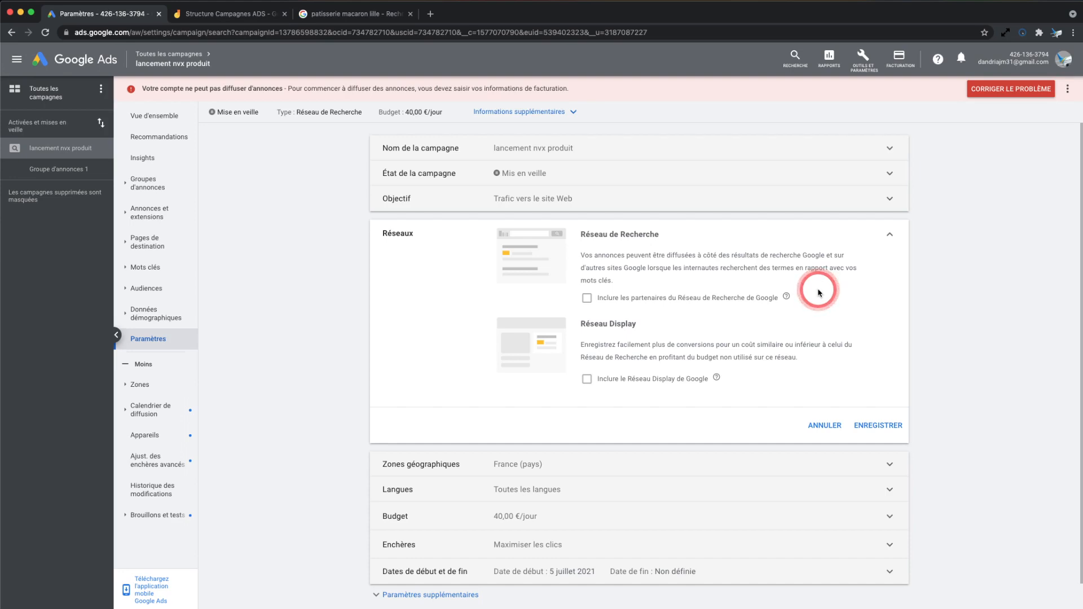
click(342, 14)
scroll(404, 223, down, 6)
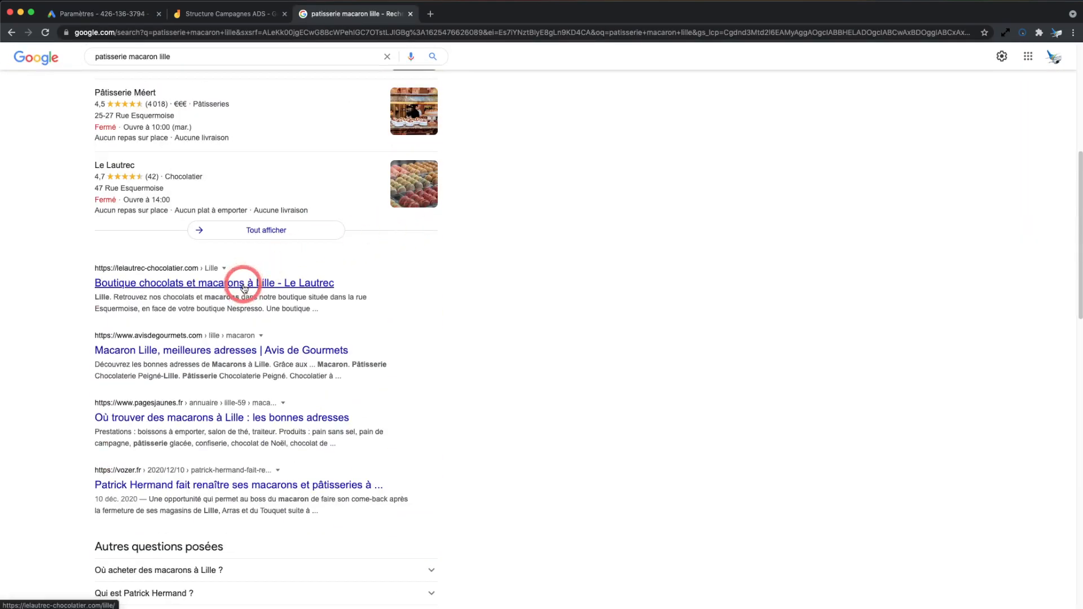
scroll(245, 281, up, 6)
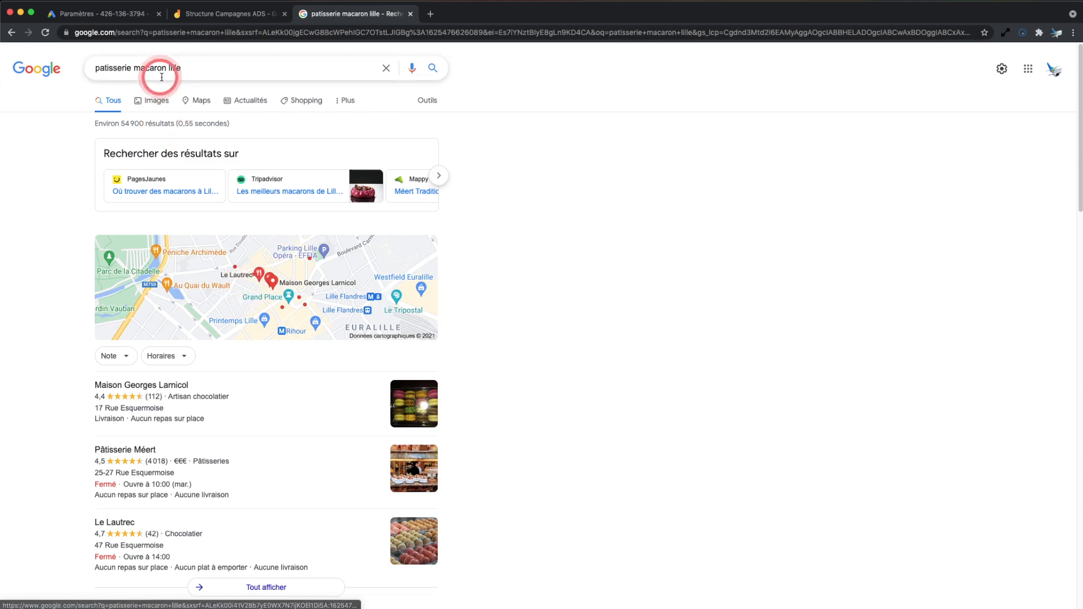
scroll(194, 226, down, 8)
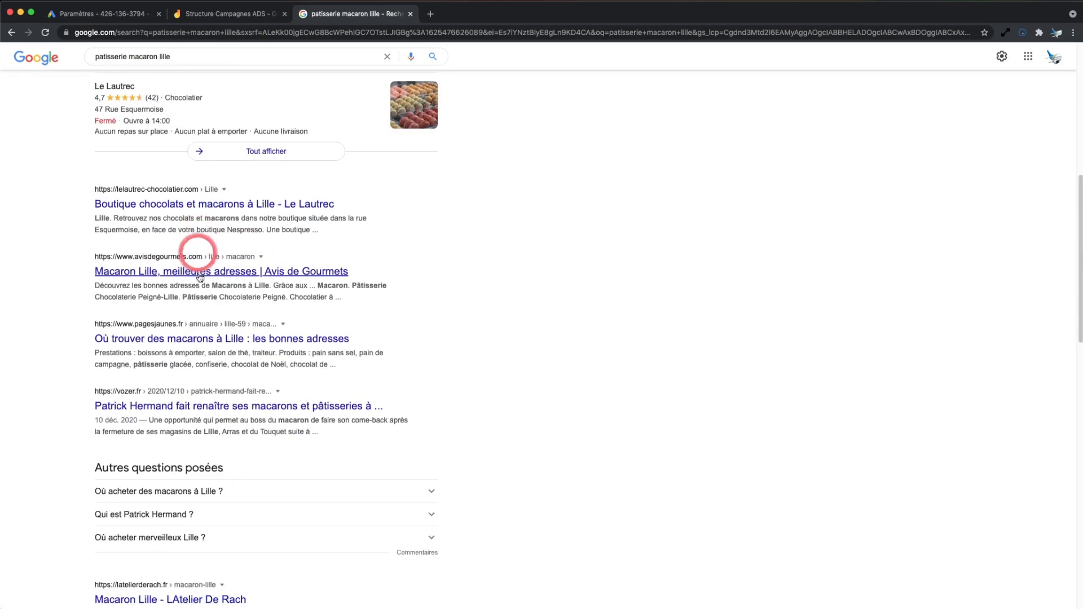
scroll(207, 243, down, 6)
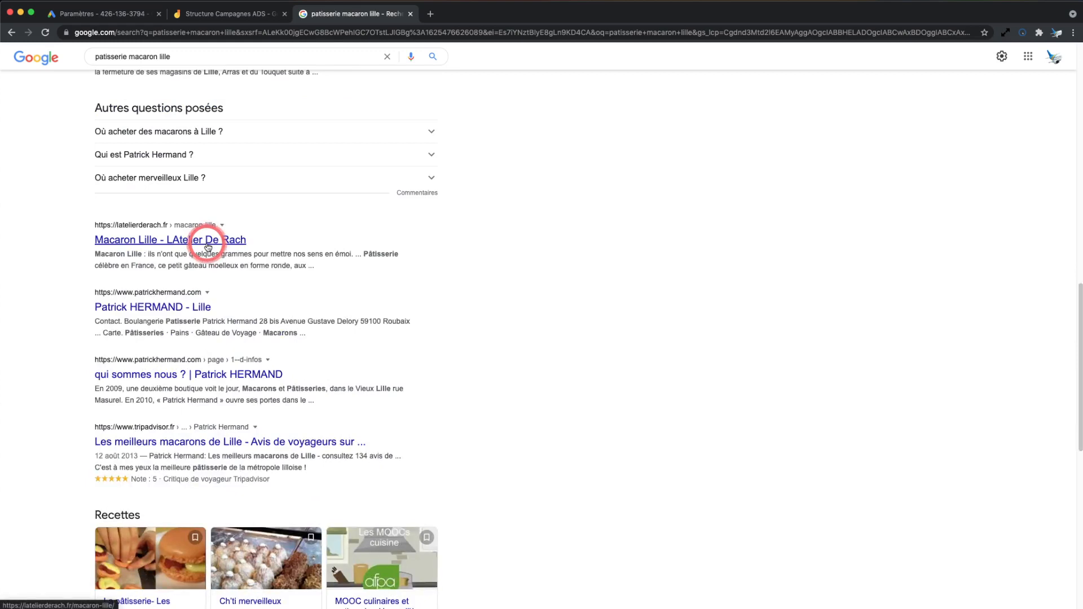
scroll(207, 247, down, 2)
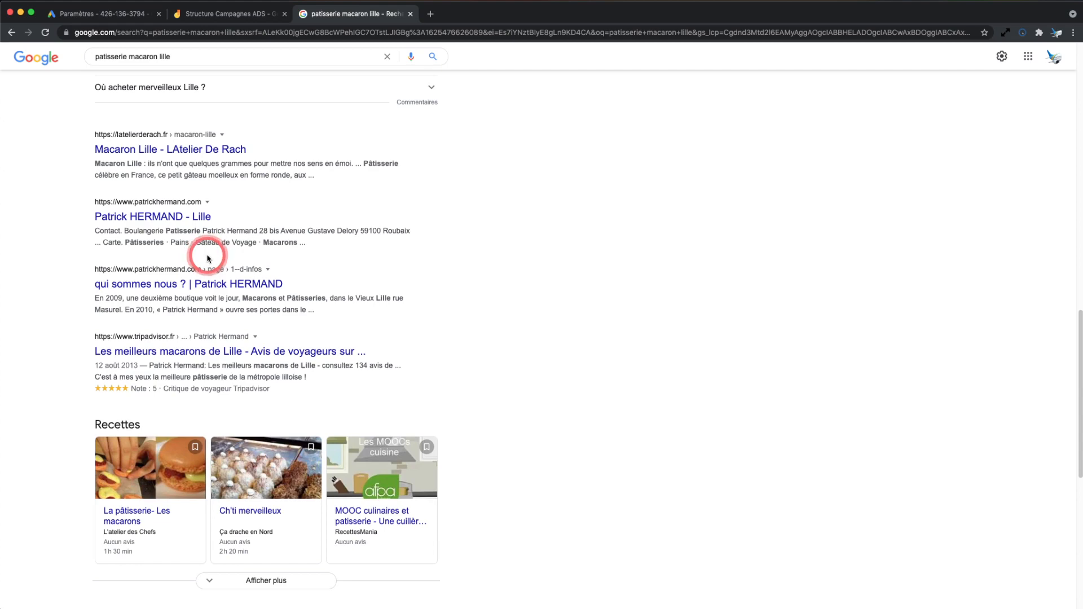
scroll(208, 260, up, 1)
scroll(208, 259, down, 7)
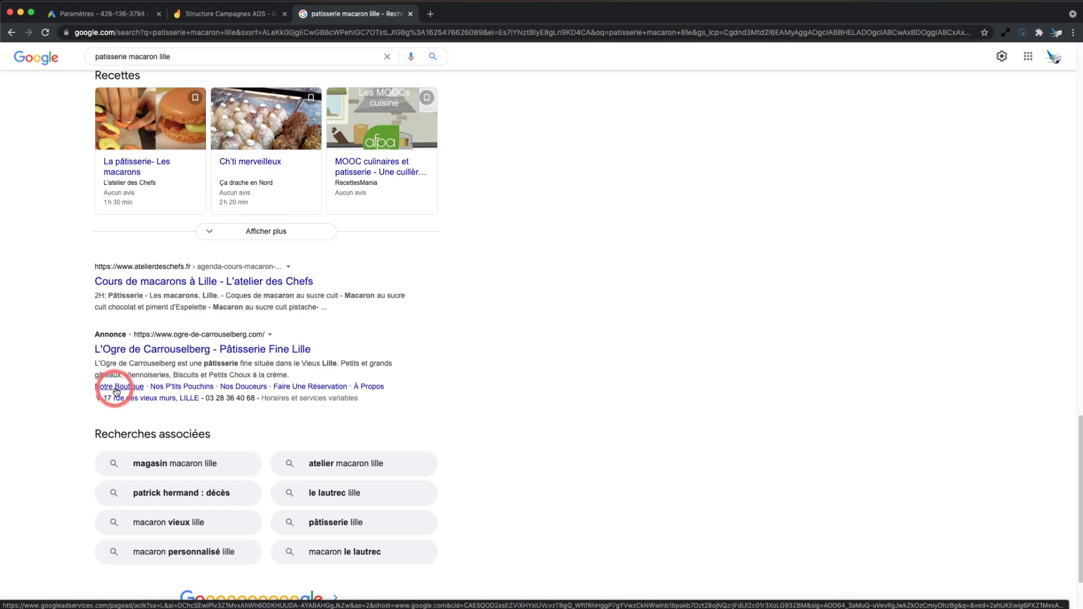
right_click(177, 348)
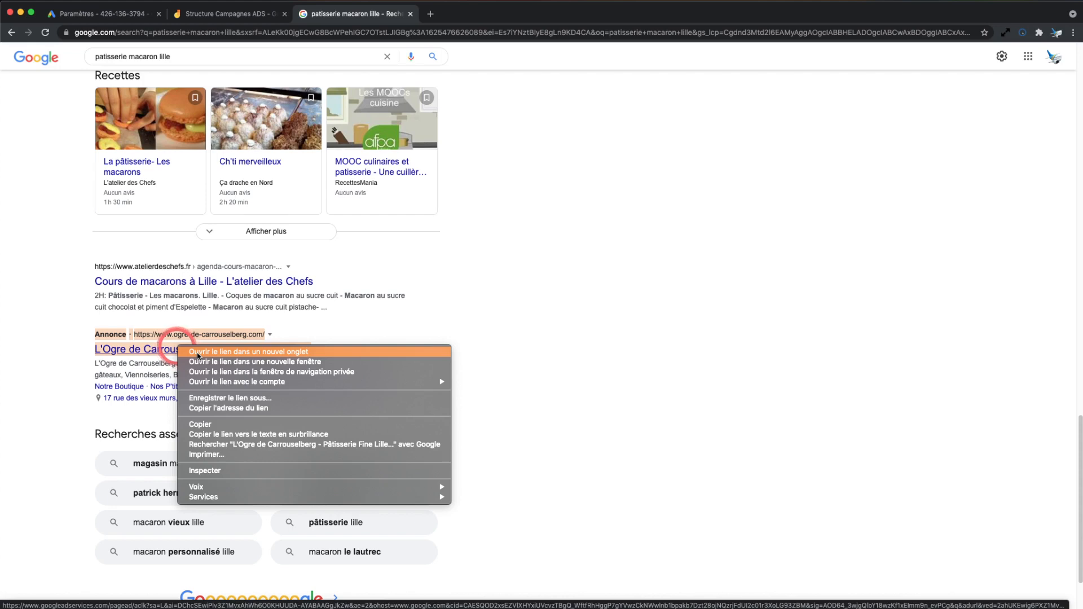
click(89, 360)
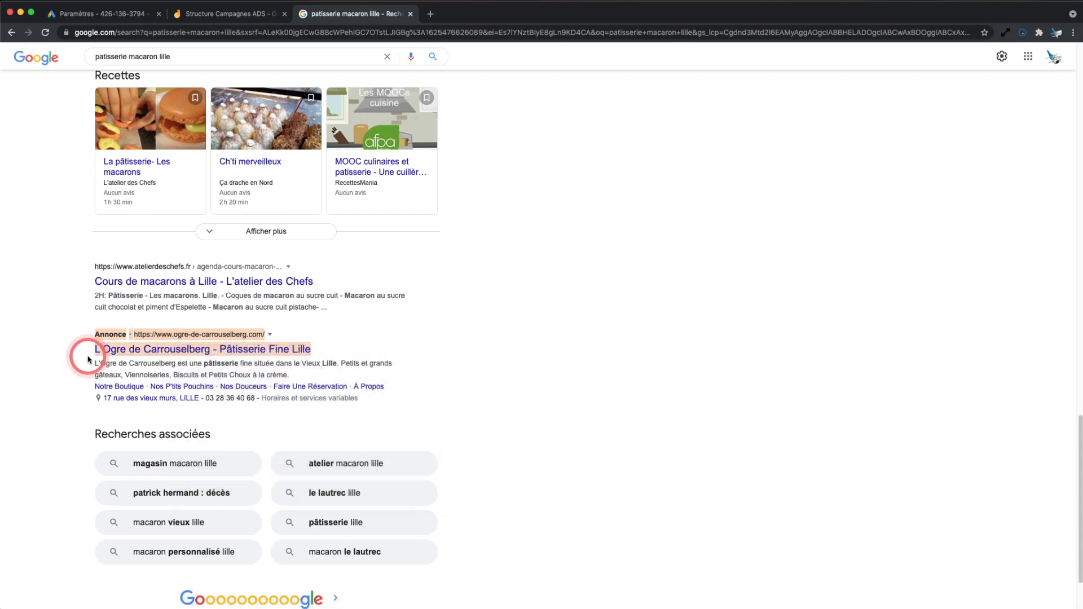
Return to the Google Ads campaign settings, include the search network partners and the Google Display Network, and save the networks
scroll(104, 361, up, 15)
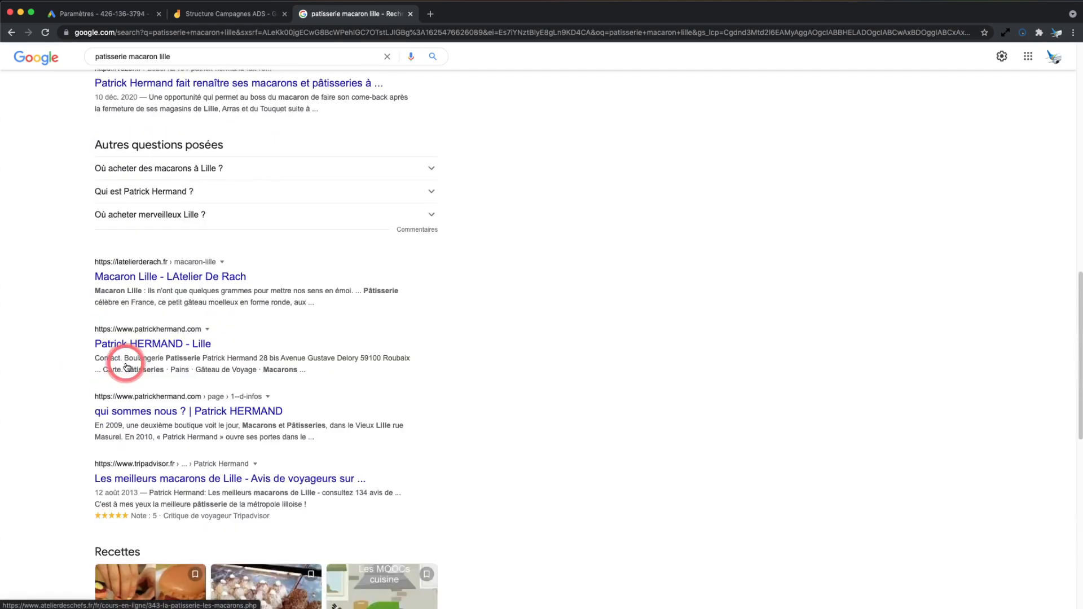
scroll(169, 363, up, 5)
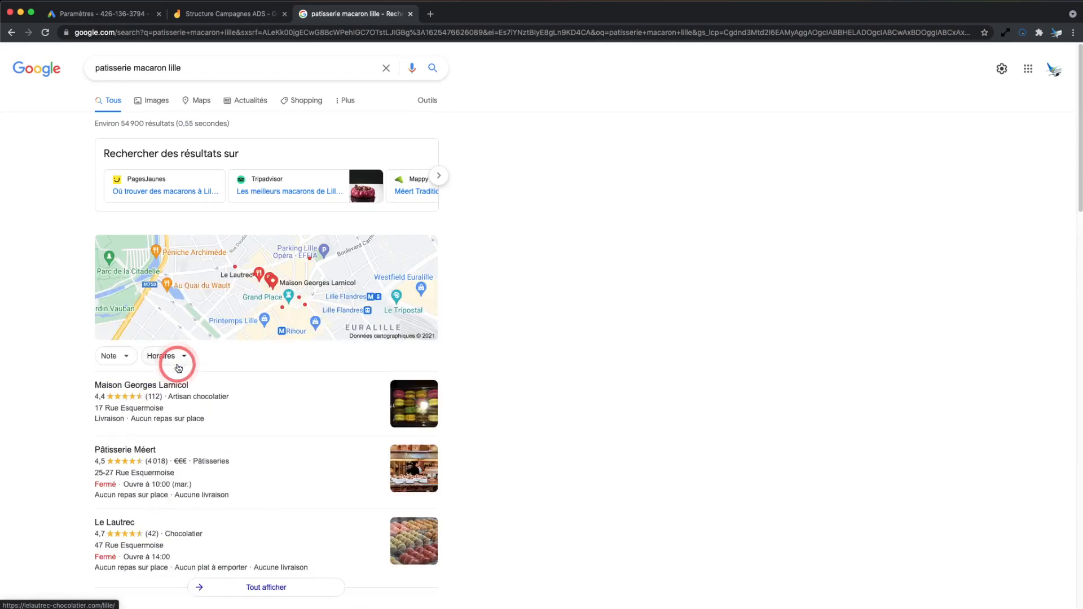
scroll(176, 367, down, 9)
scroll(178, 368, up, 10)
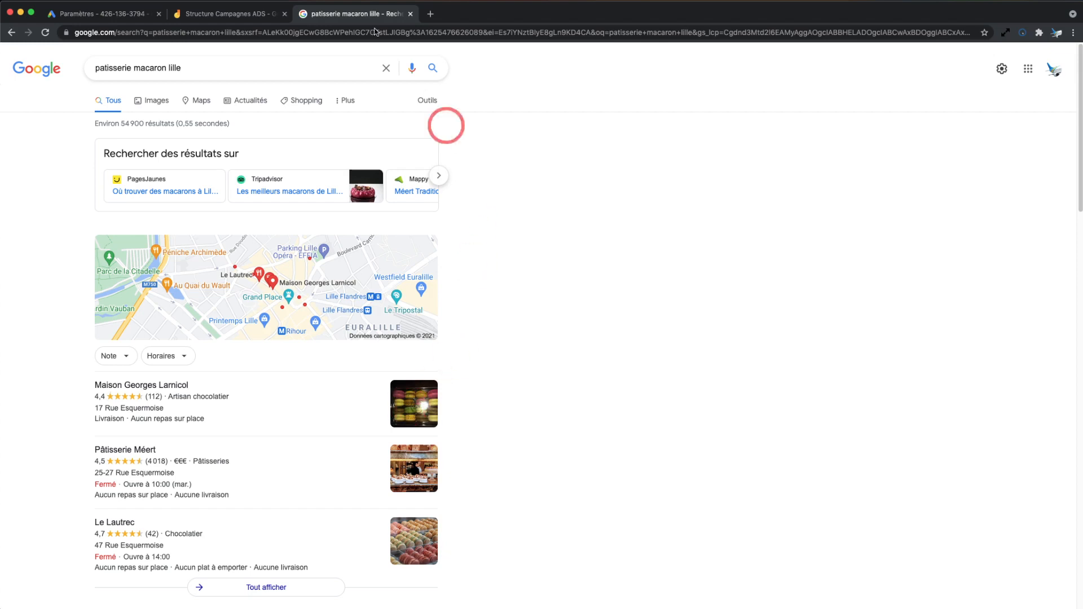
click(134, 17)
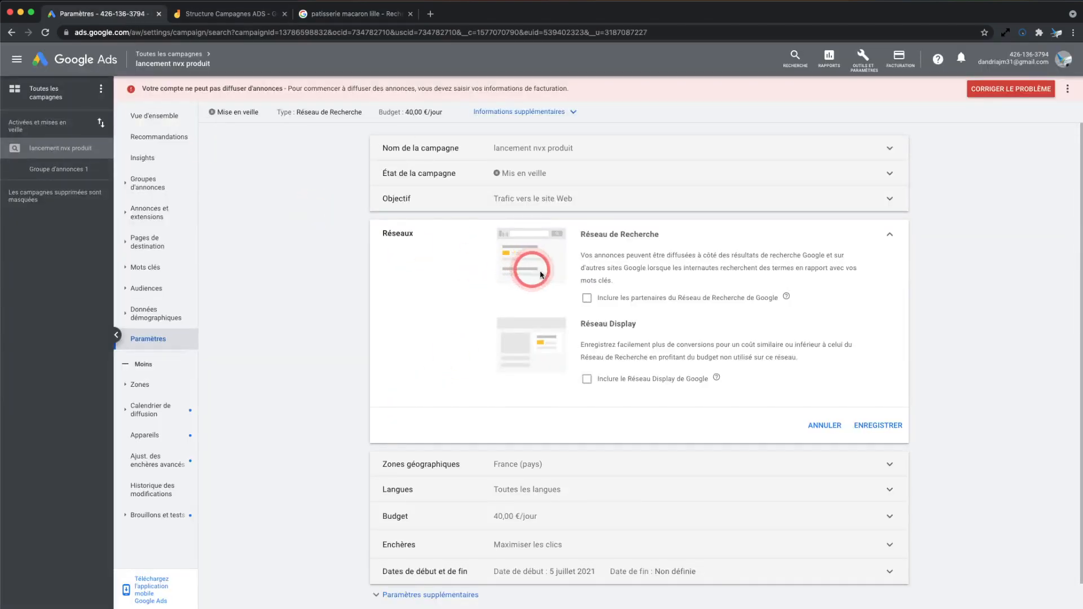
click(587, 298)
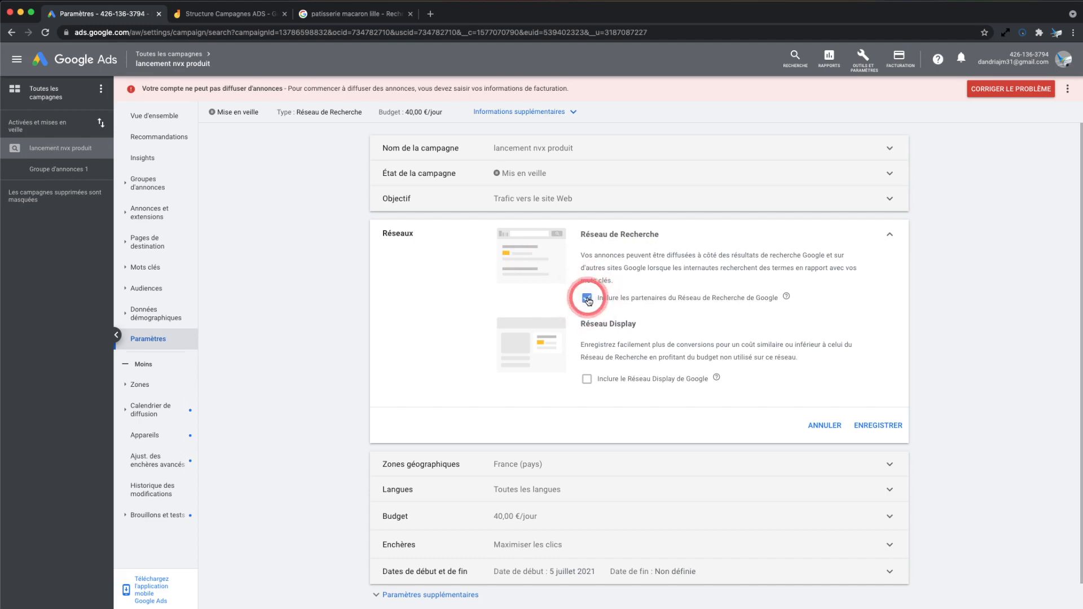
click(587, 379)
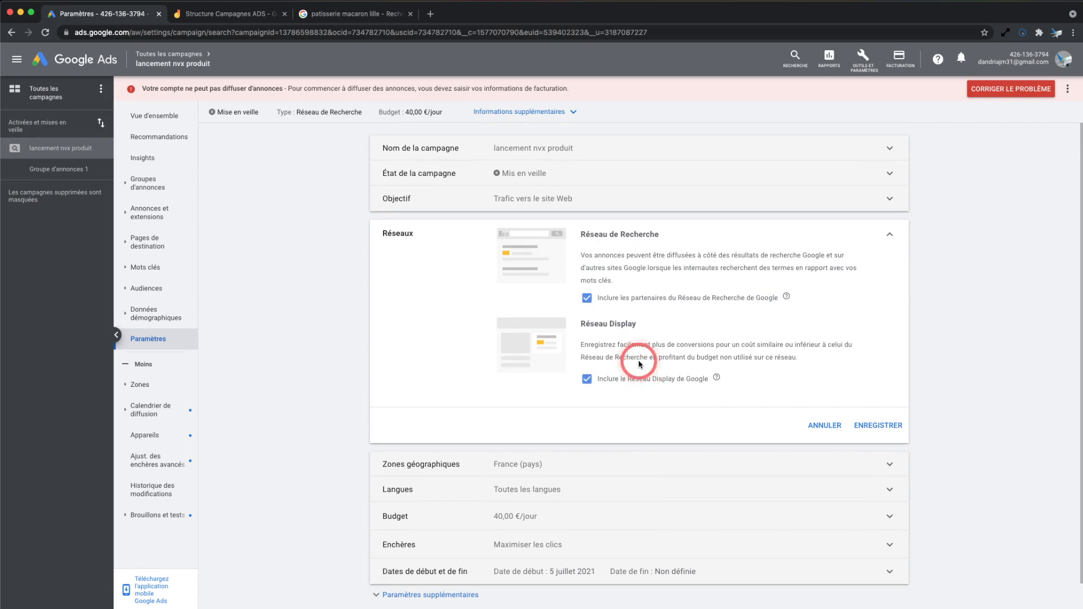
click(858, 439)
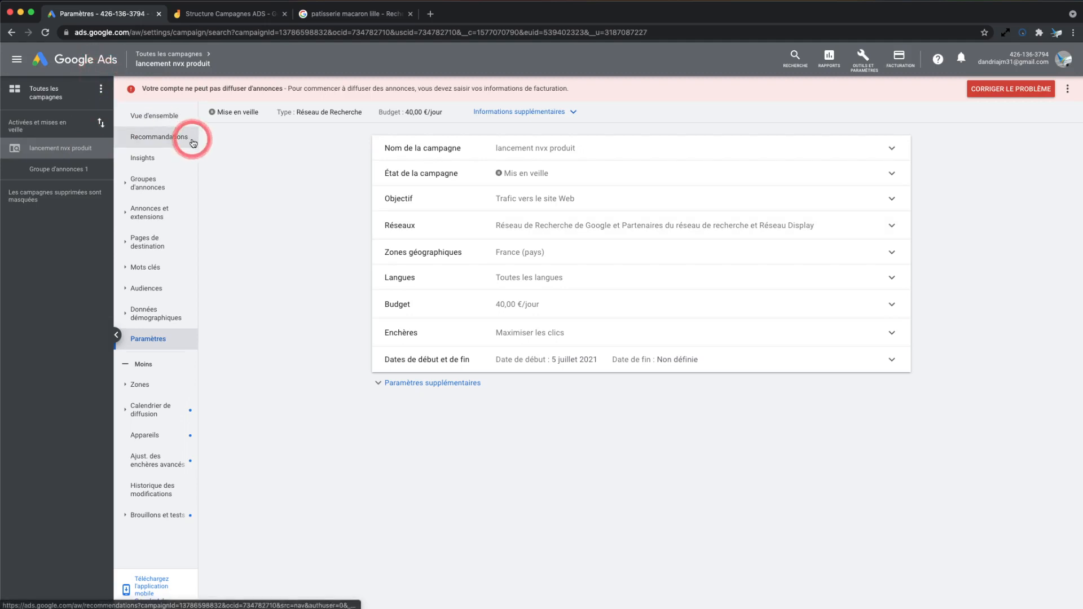
Show the campaign settings overview for all campaigns
click(61, 99)
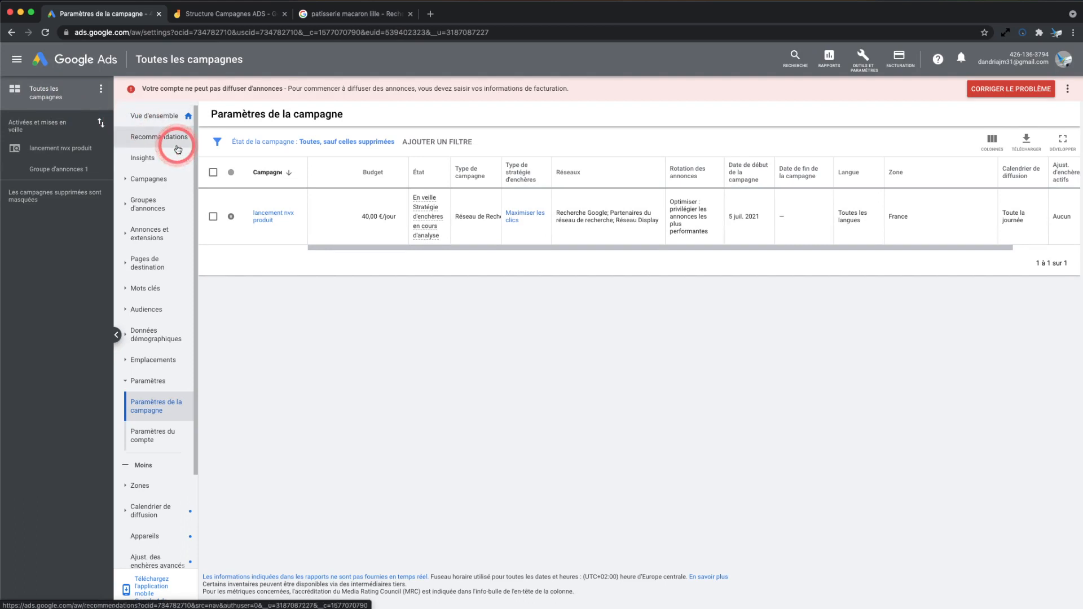
click(261, 210)
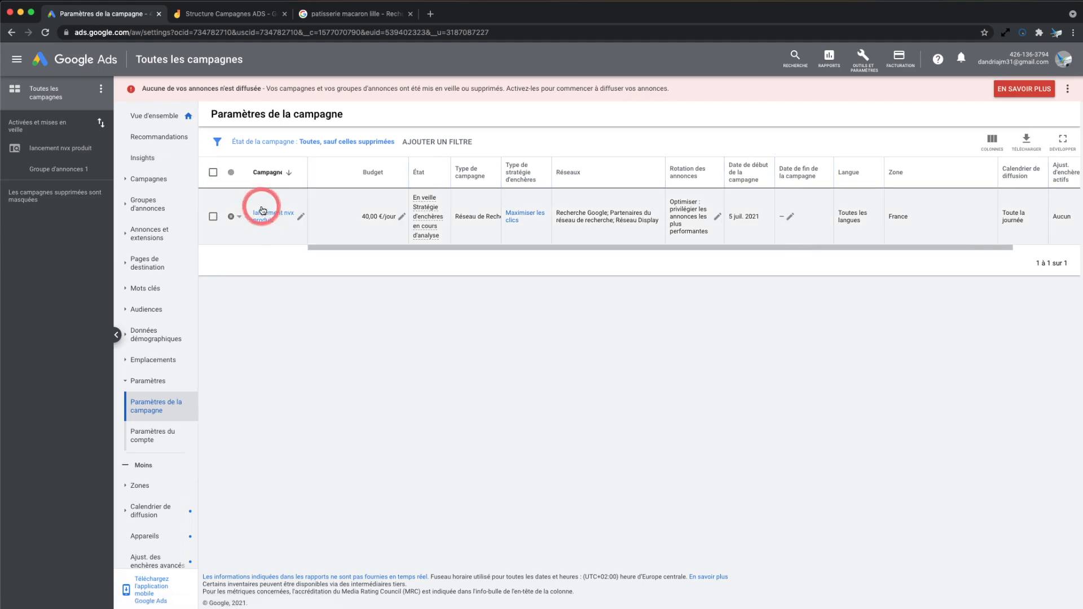
click(308, 401)
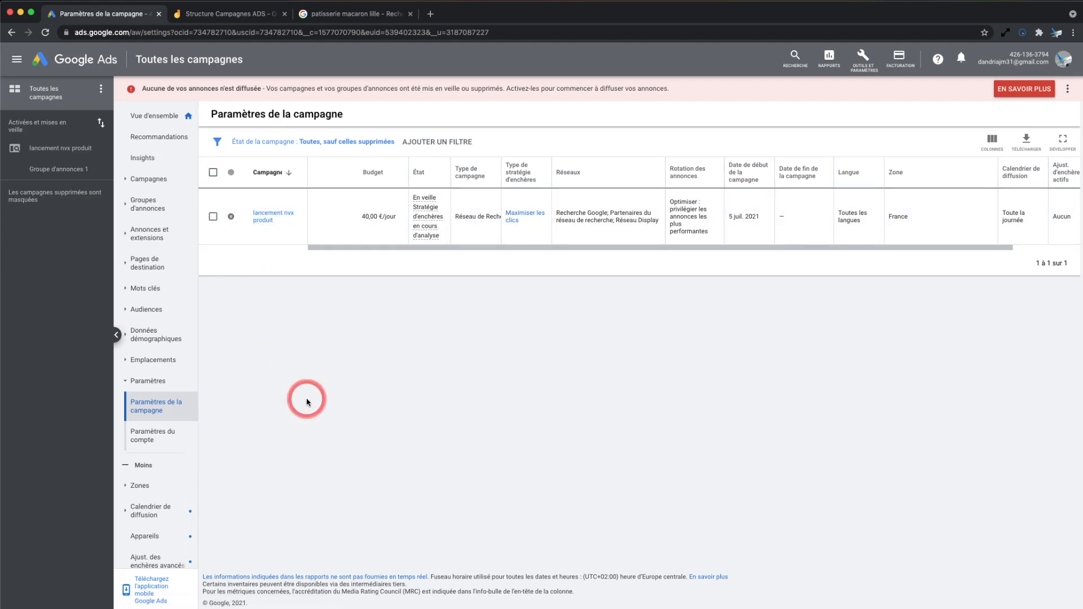
Start a new campaign from the campaigns list to review the available objectives, and leave without creating it
click(150, 180)
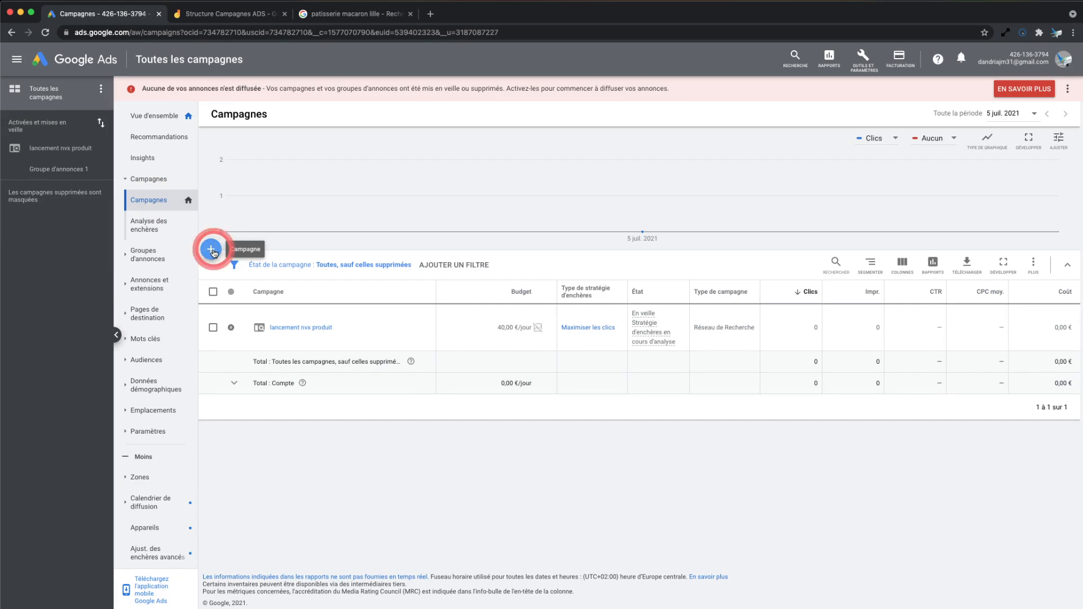
click(212, 250)
click(273, 288)
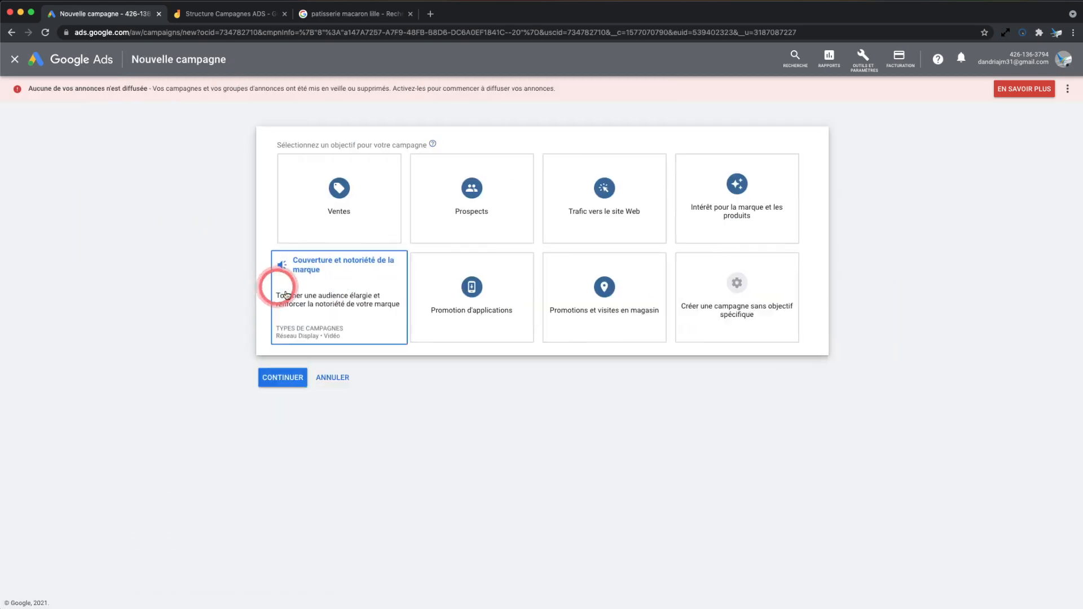
click(645, 276)
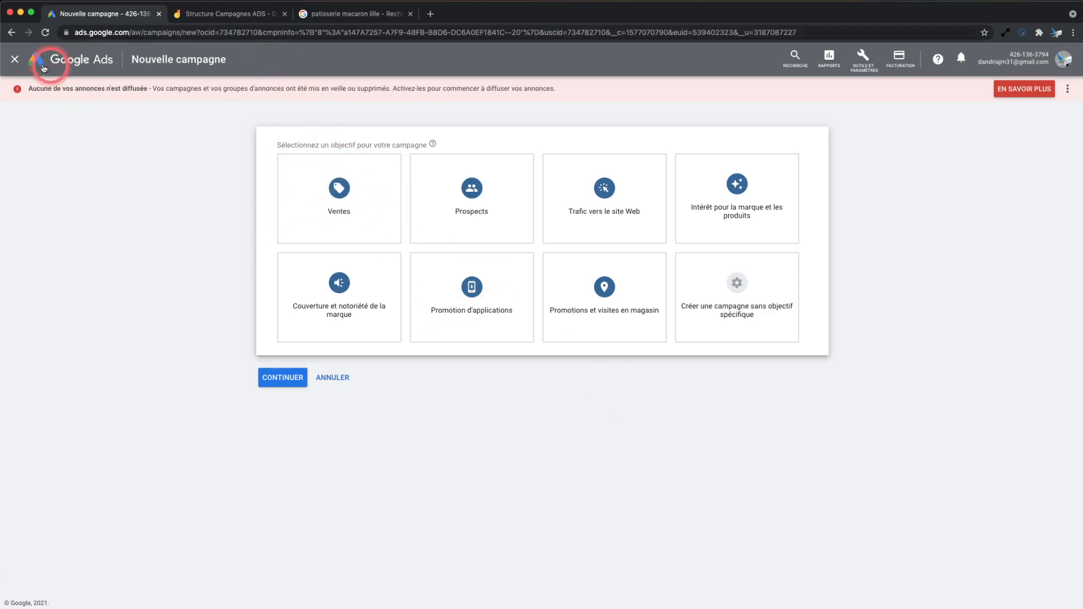
click(17, 63)
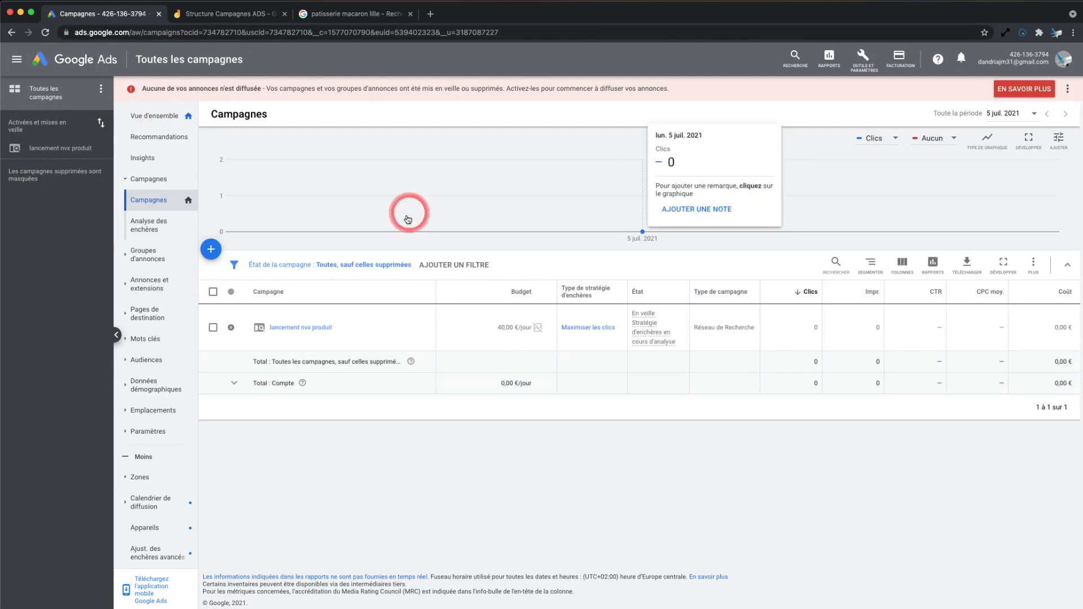
Open the name of the "lancement nvx produit" campaign's ad group for editing and save it as is
click(67, 152)
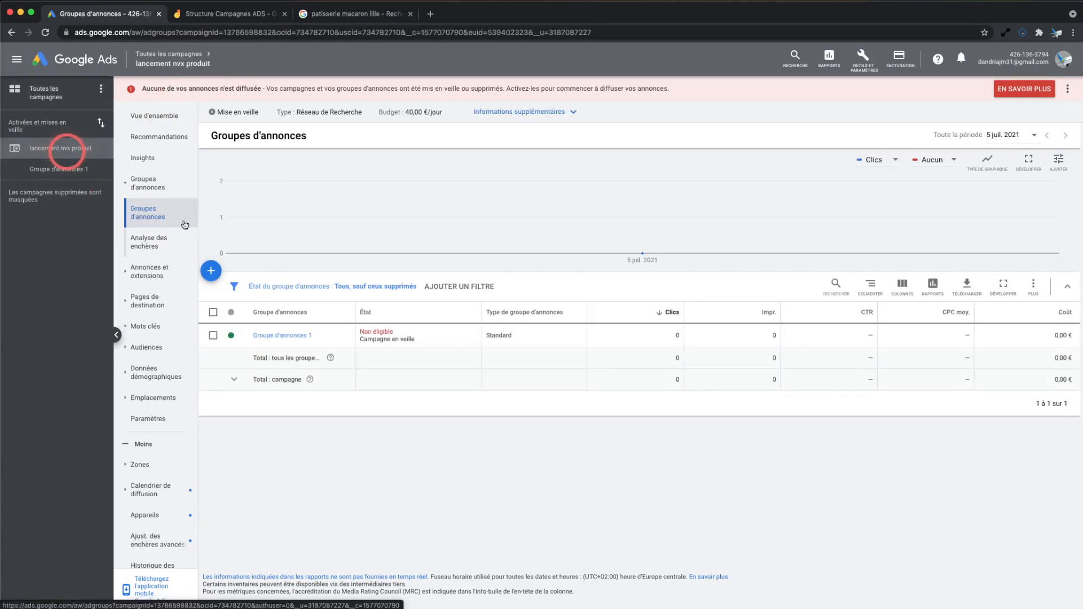
mouse_move(264, 339)
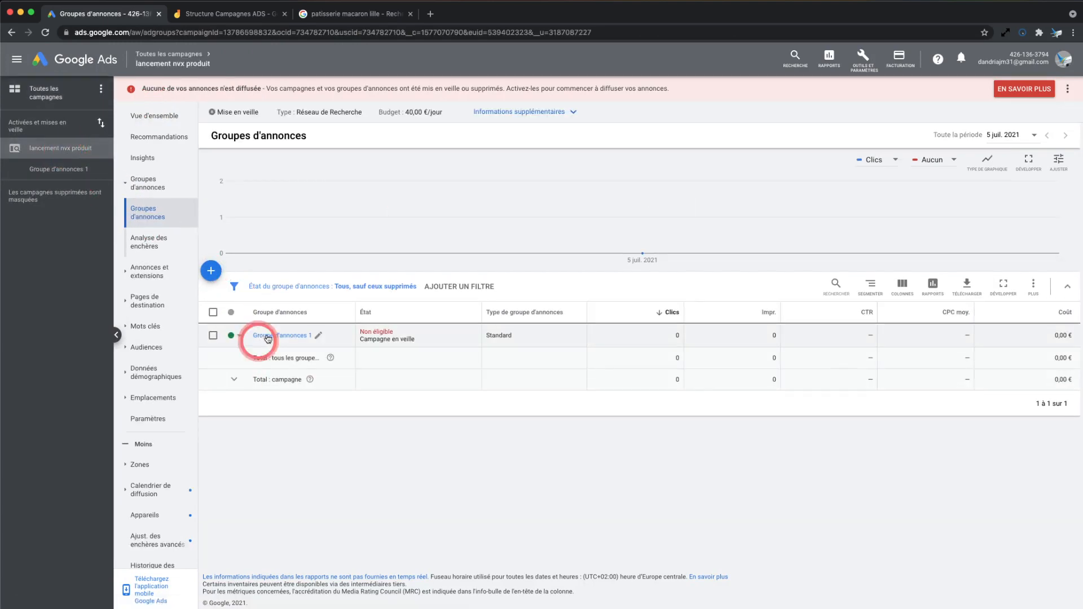
click(319, 337)
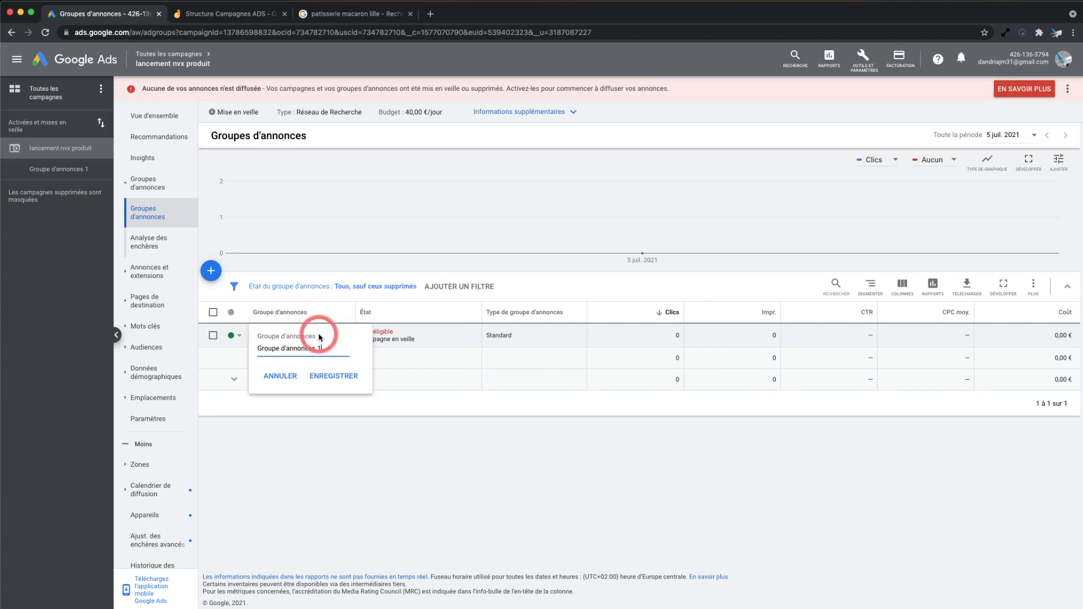
click(333, 377)
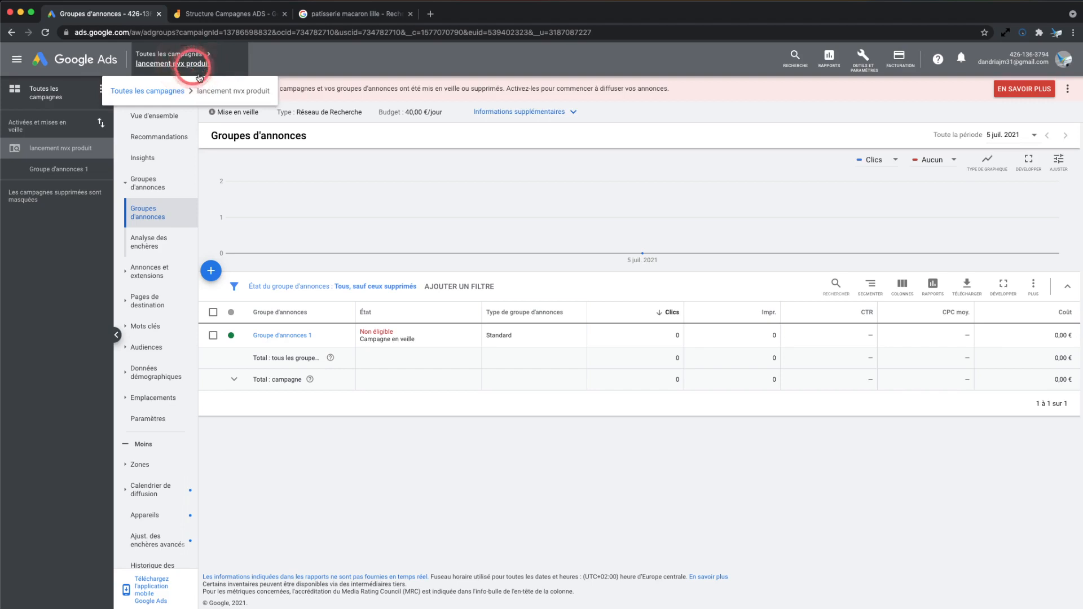
Return to all campaigns, open the "lancement nvx produit" campaign's name for editing and leave it without a change
click(176, 94)
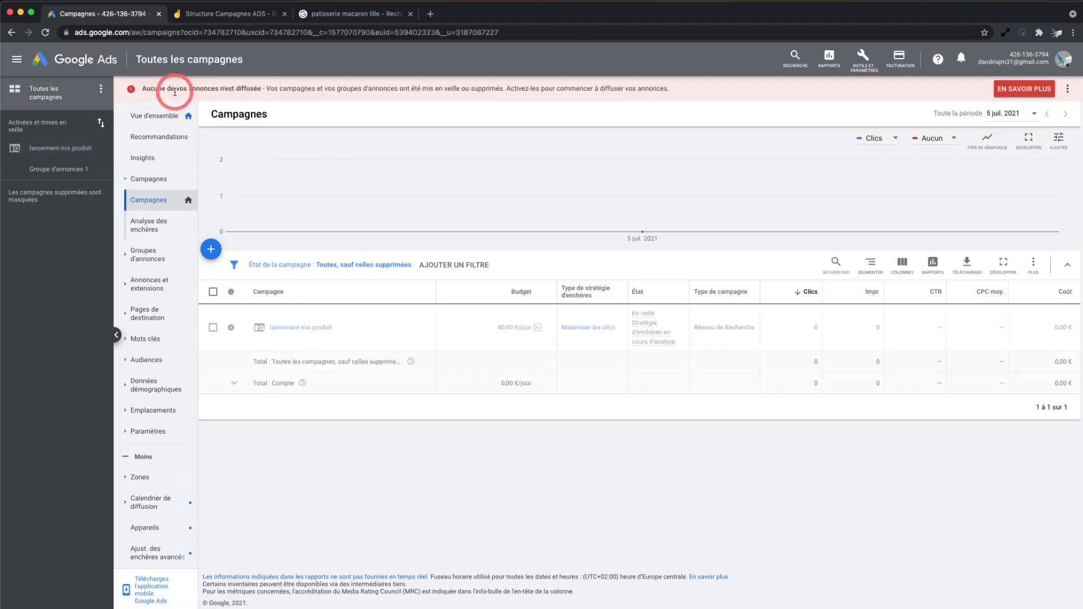
click(298, 208)
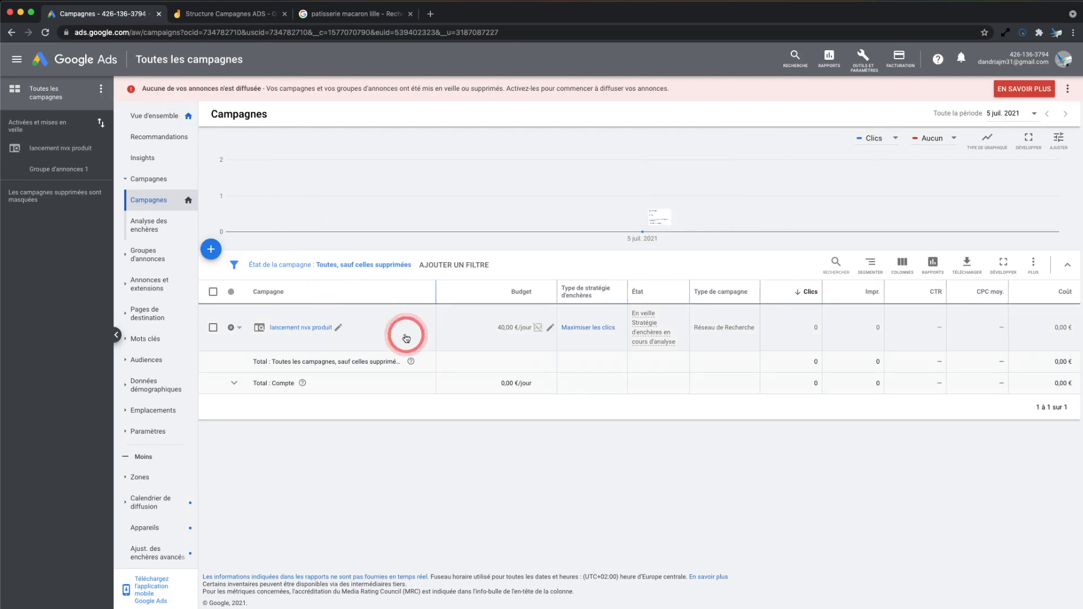
click(338, 331)
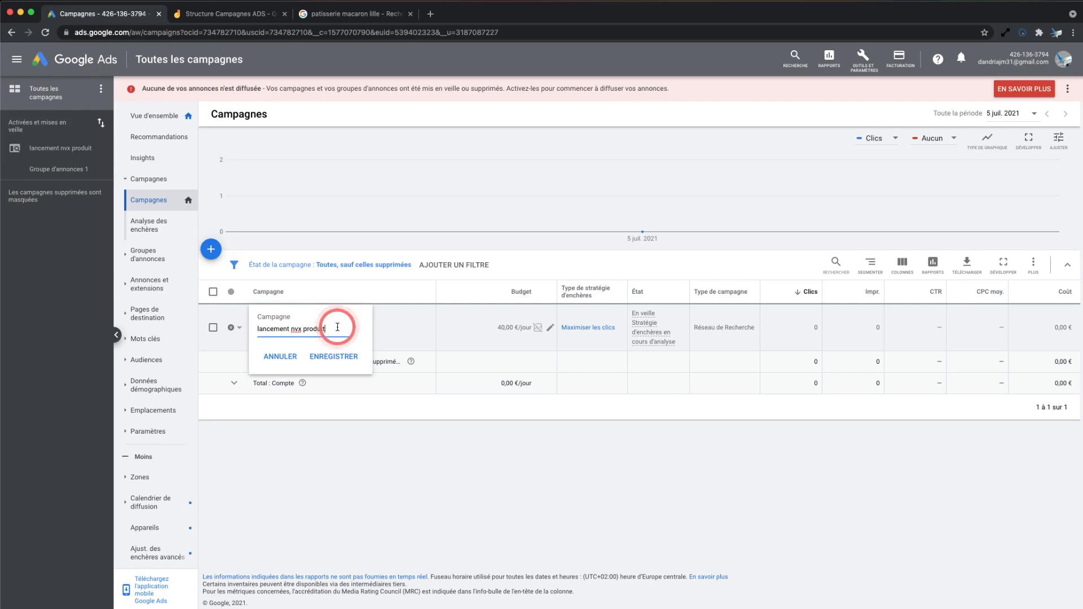
click(280, 439)
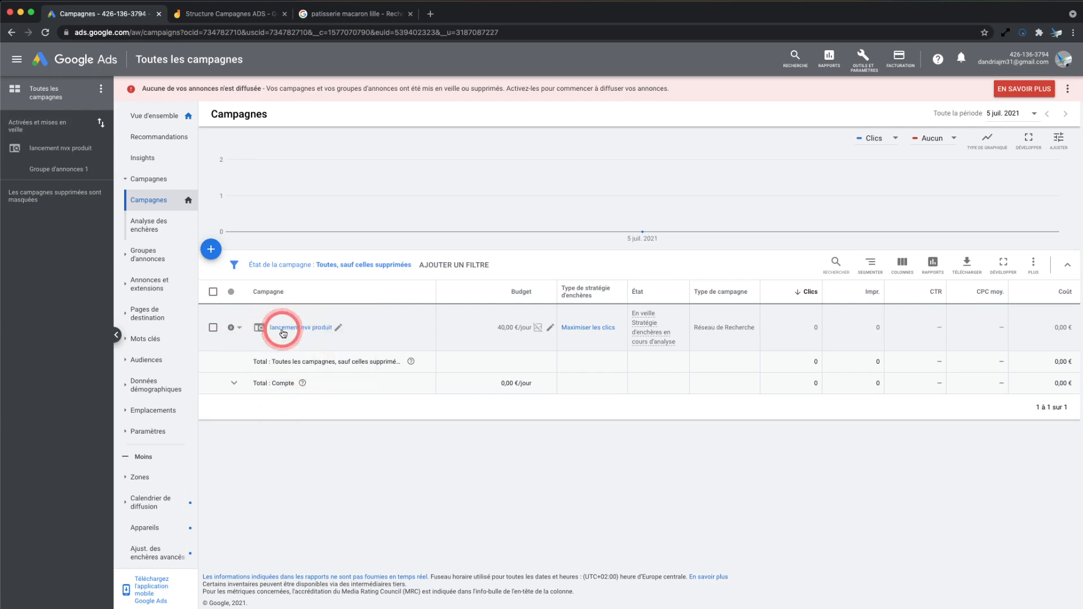
Go to the campaign settings overview and open the settings of the "lancement nvx produit" campaign
click(201, 400)
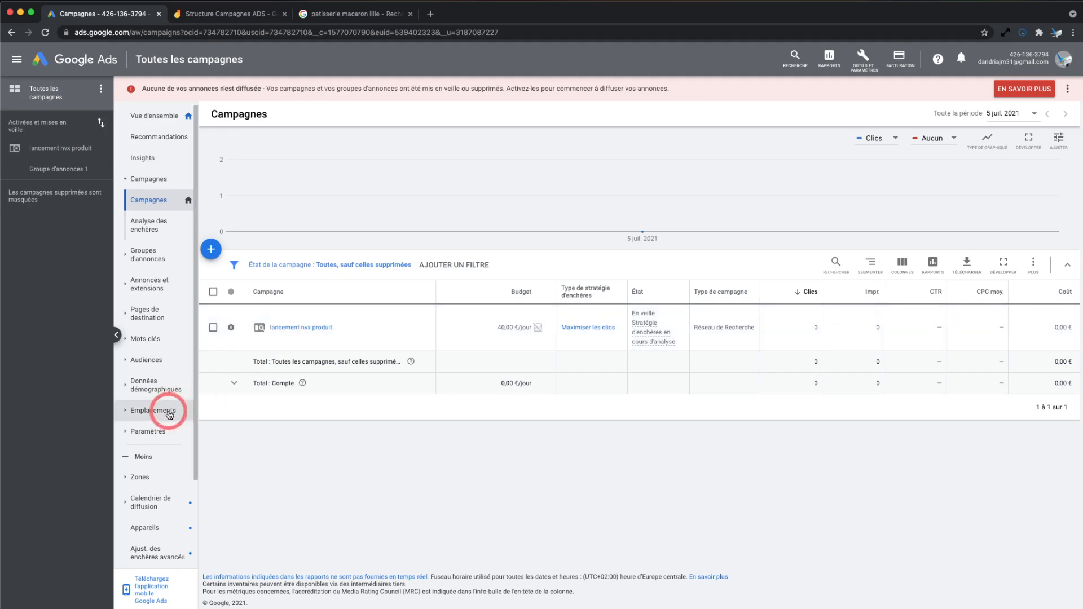
click(151, 431)
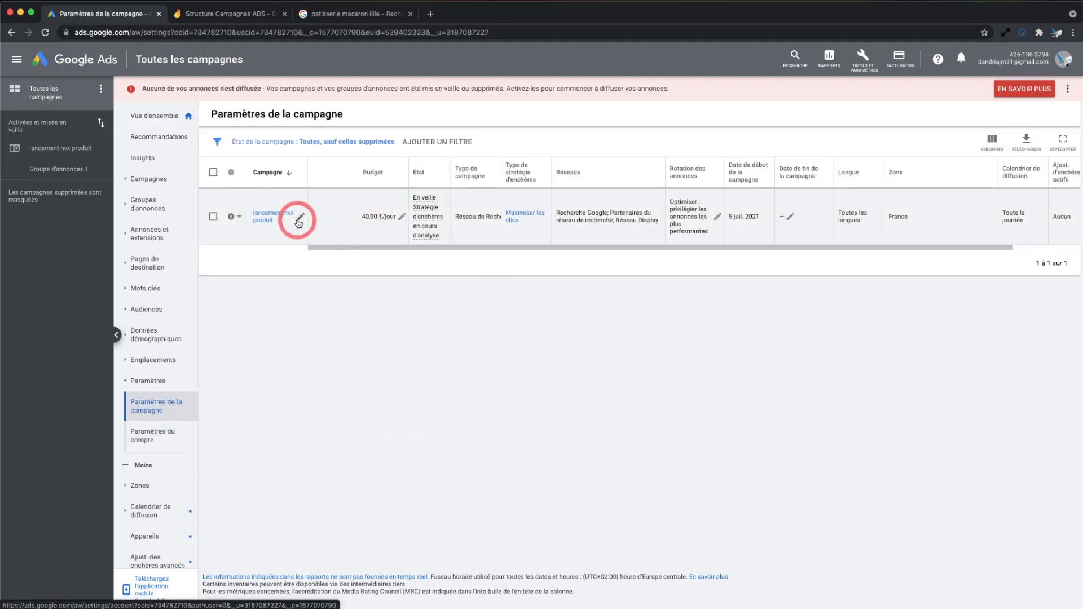
click(173, 379)
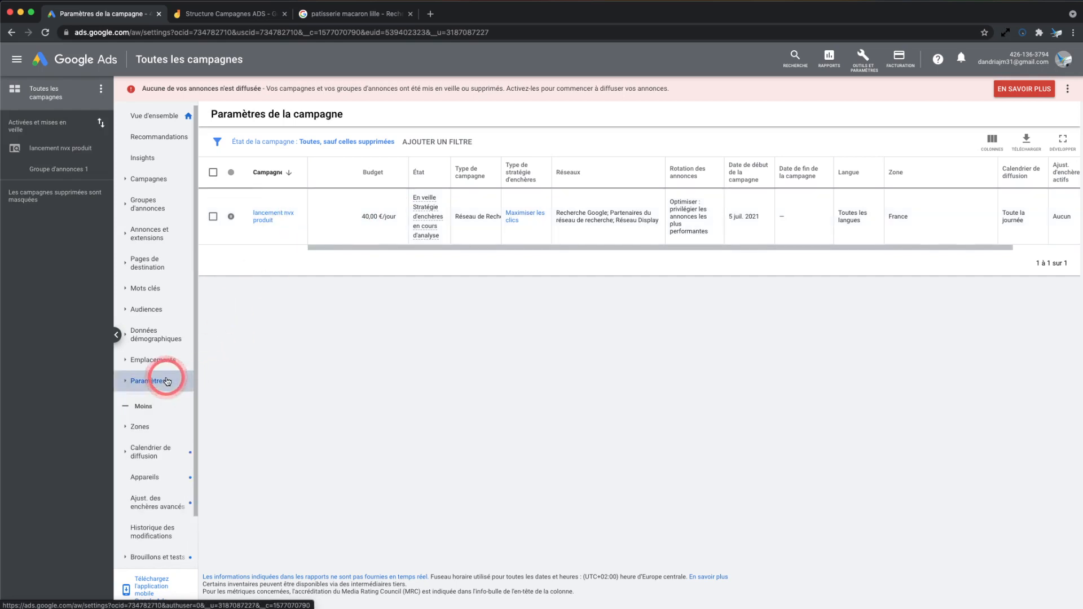
click(399, 380)
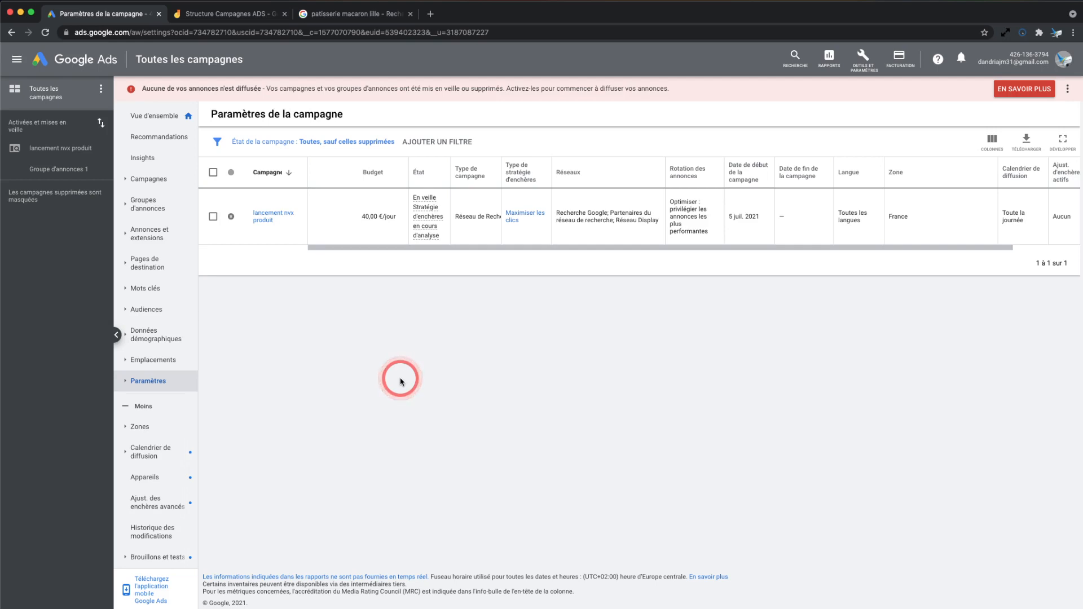
click(163, 383)
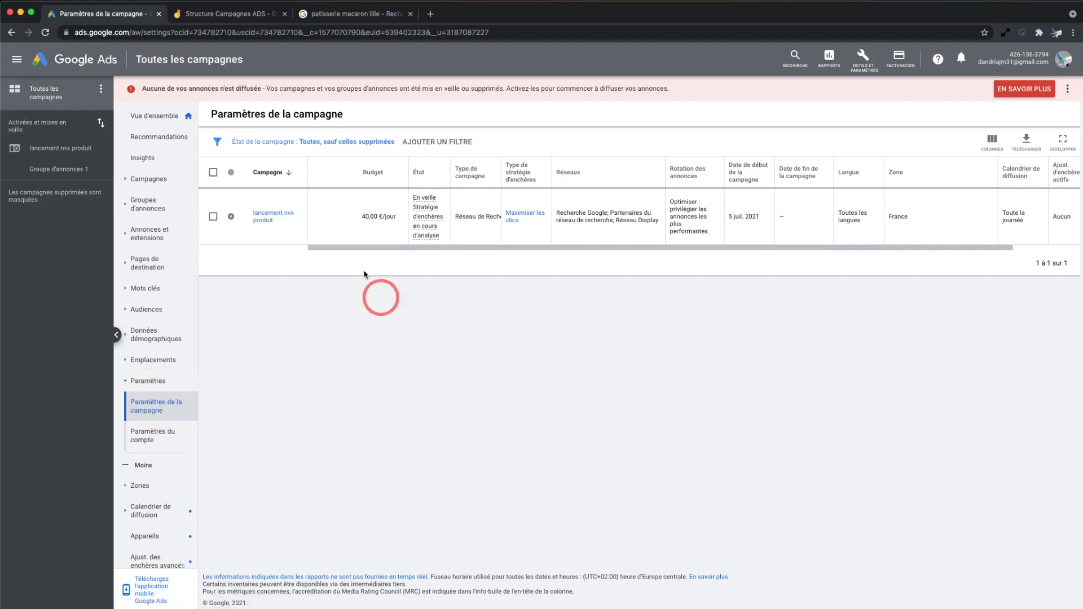
click(279, 215)
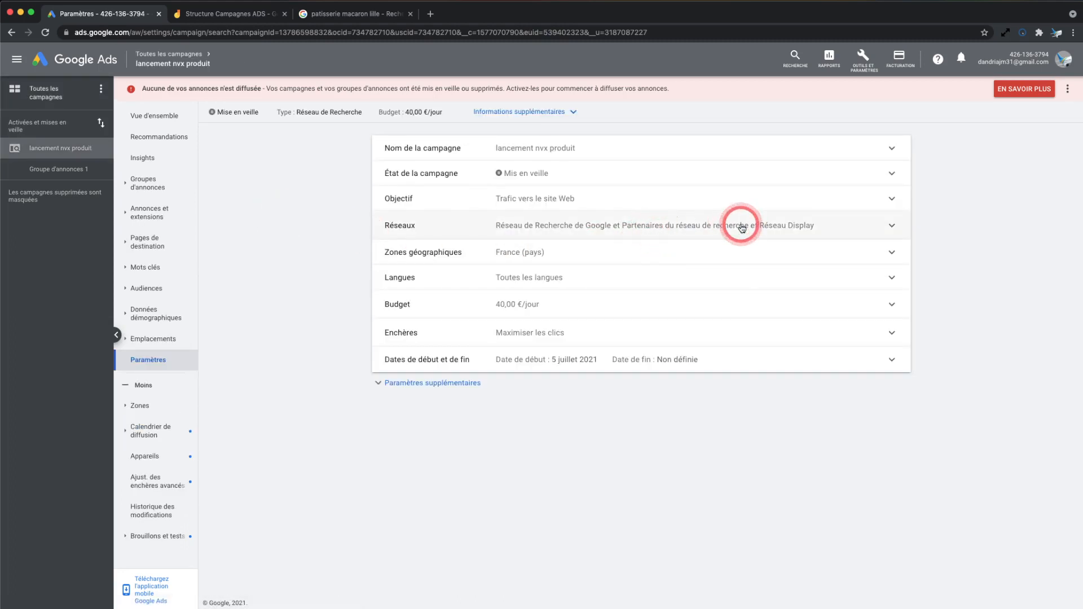
Expand the campaign's geographic targeting options and compare the "Présence" and "Intérêt de recherche" targets for France
click(732, 252)
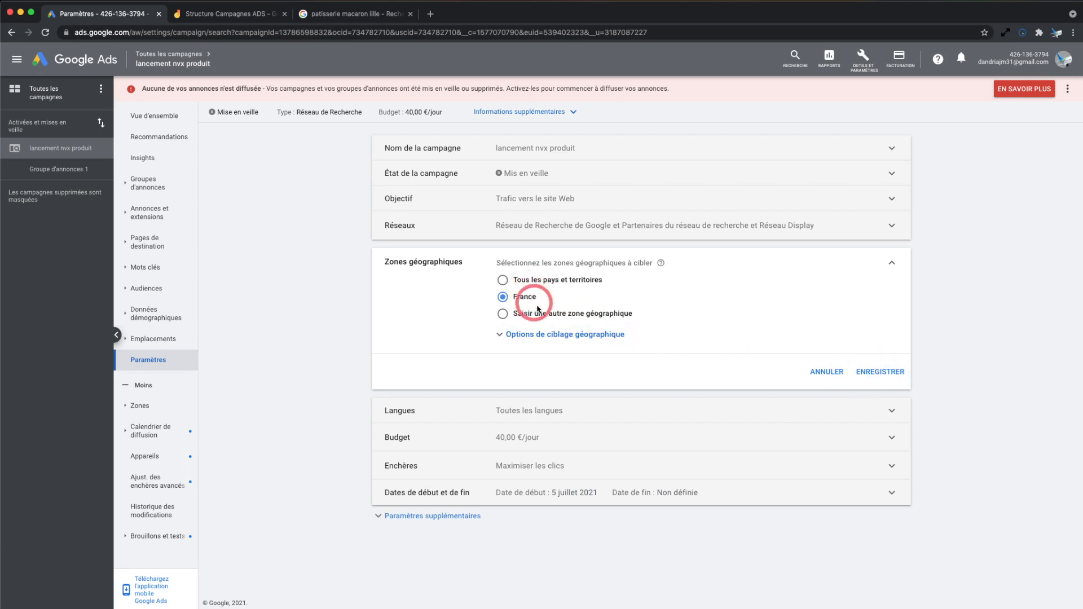
click(561, 333)
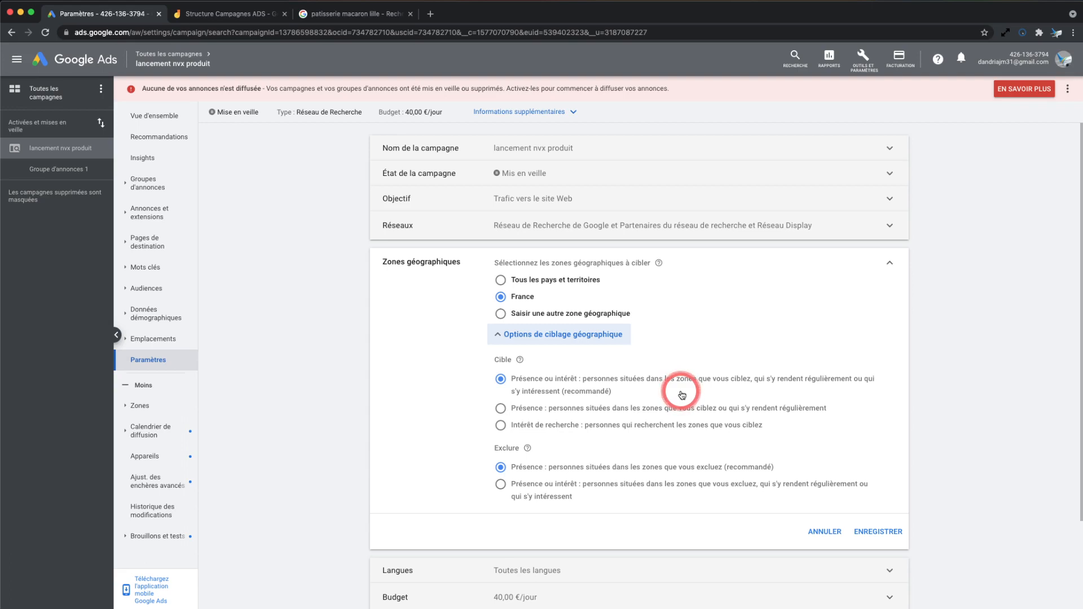
click(501, 410)
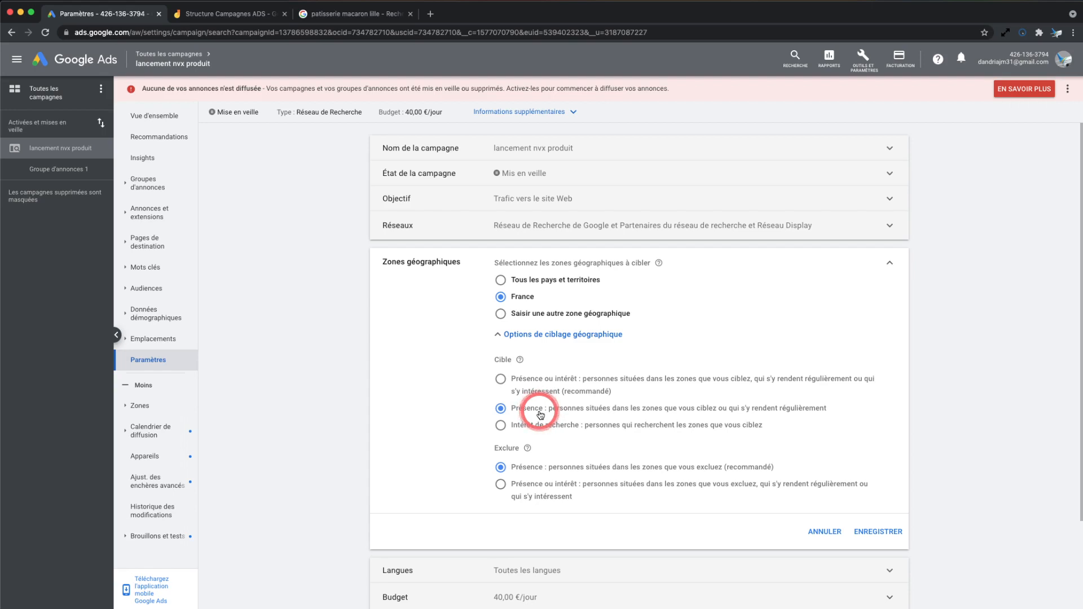
click(522, 429)
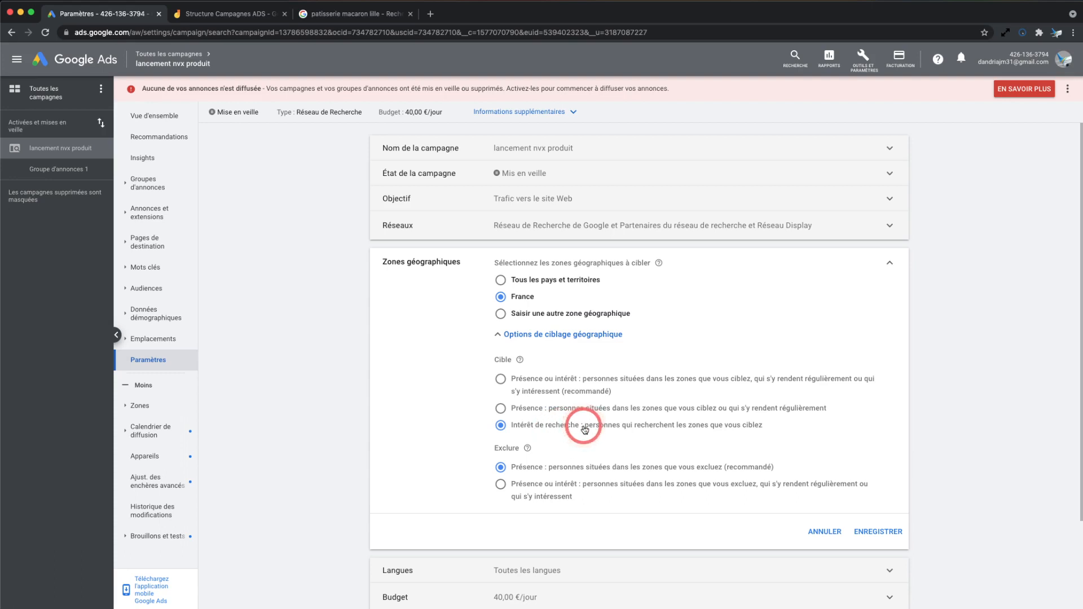
scroll(584, 430, down, 1)
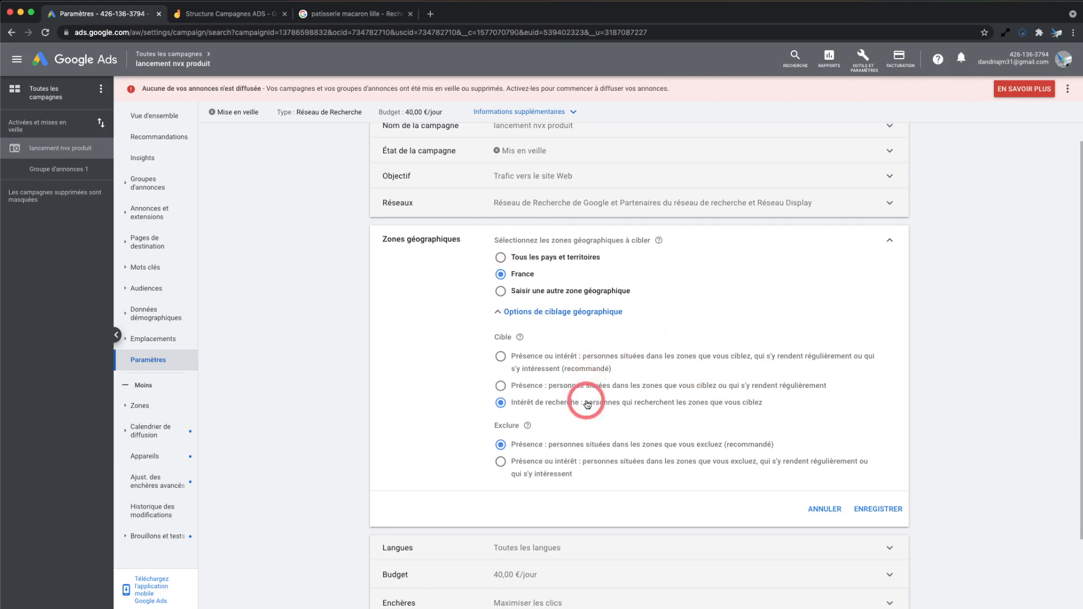
Select "Présence ou intérêt" for both the targeted and the excluded geographic zones
click(500, 357)
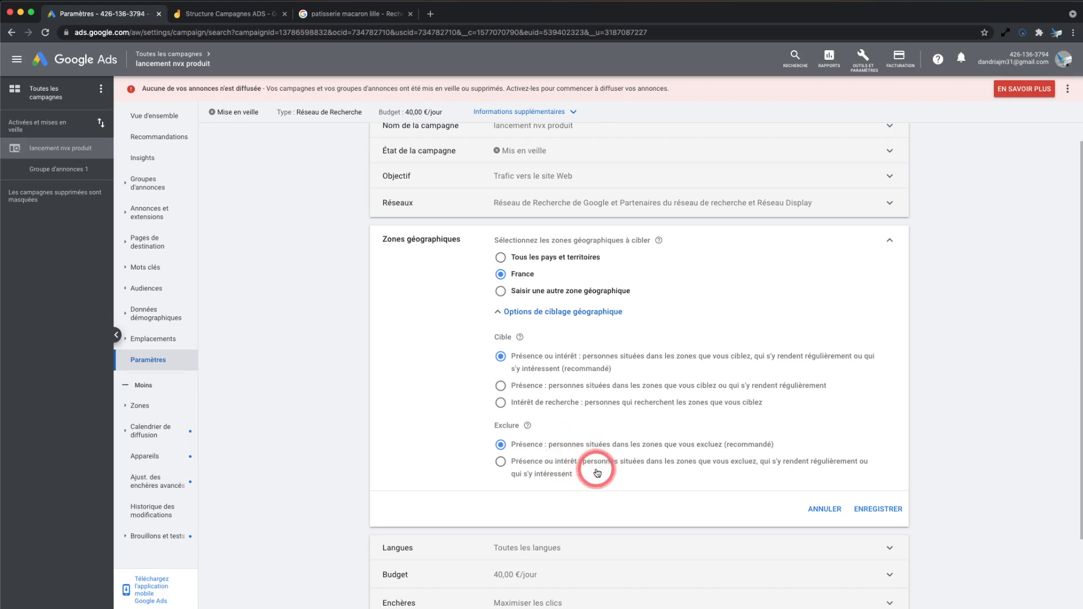
click(511, 464)
click(601, 481)
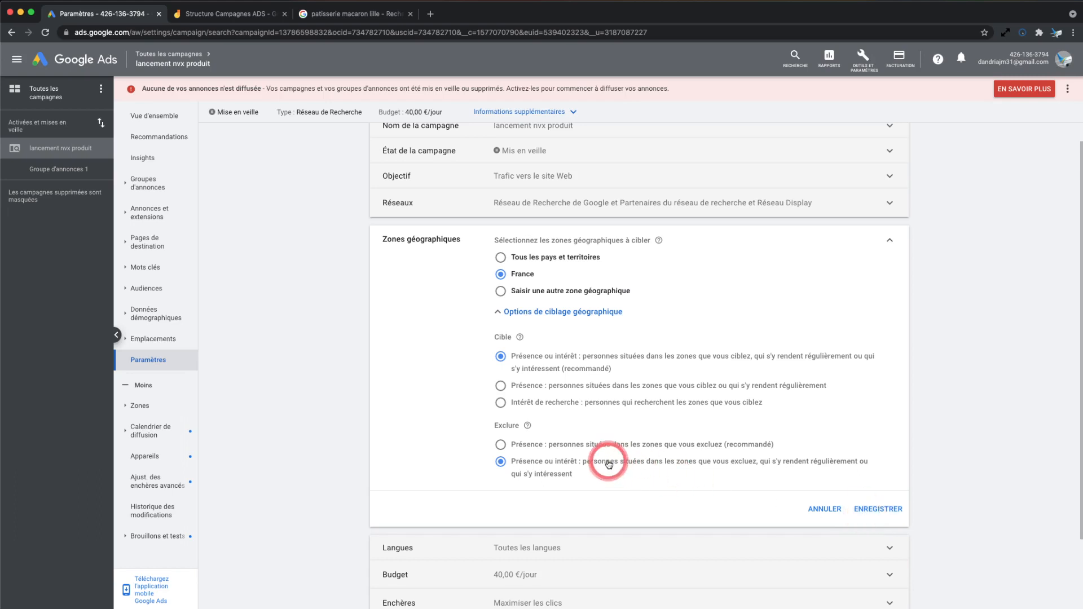
Set the excluded geographic zones to "Présence" and save the campaign's geographic targeting
click(647, 445)
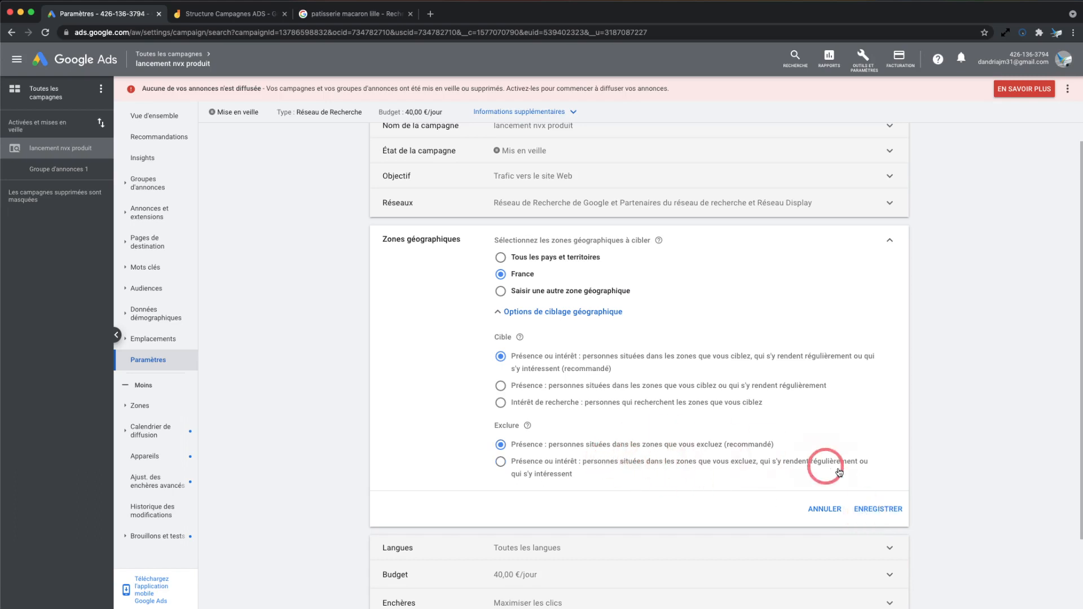
click(879, 509)
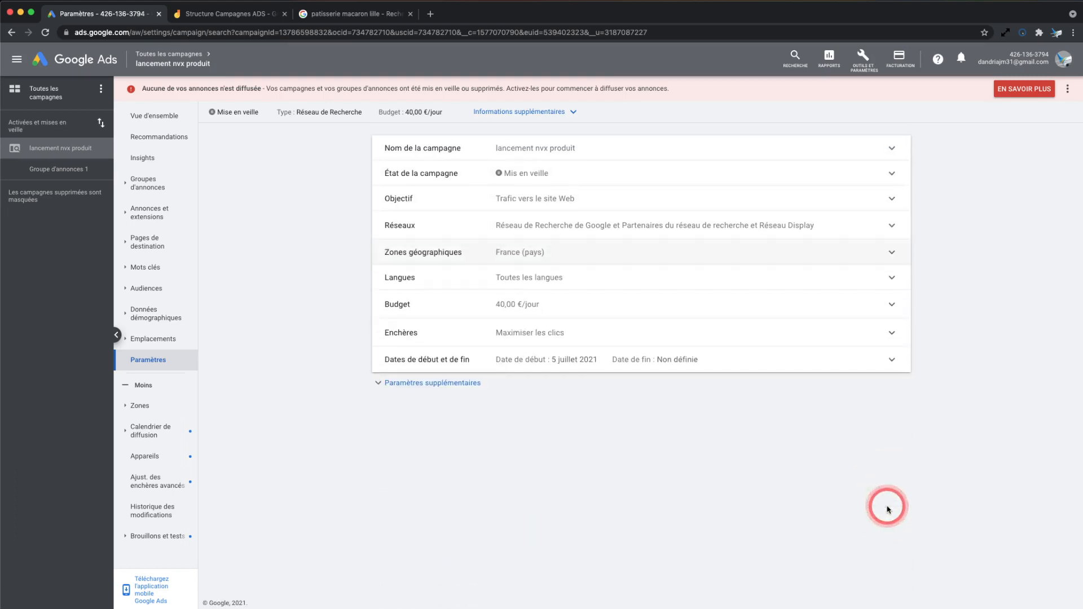
Reopen the geographic targeting, choose to enter another zone and search for "nord"
click(652, 262)
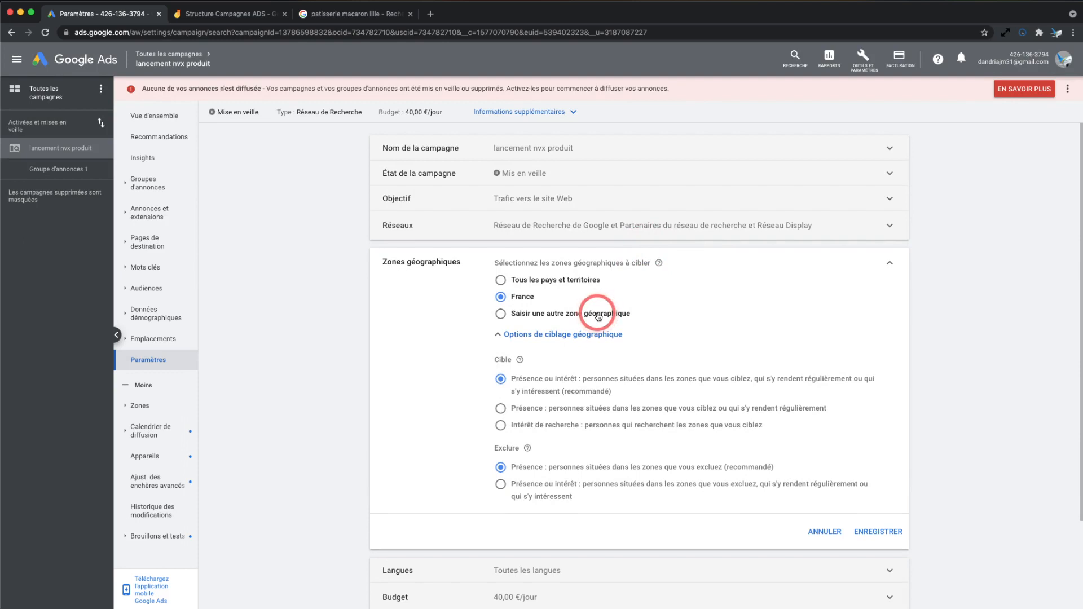
click(568, 318)
click(597, 338)
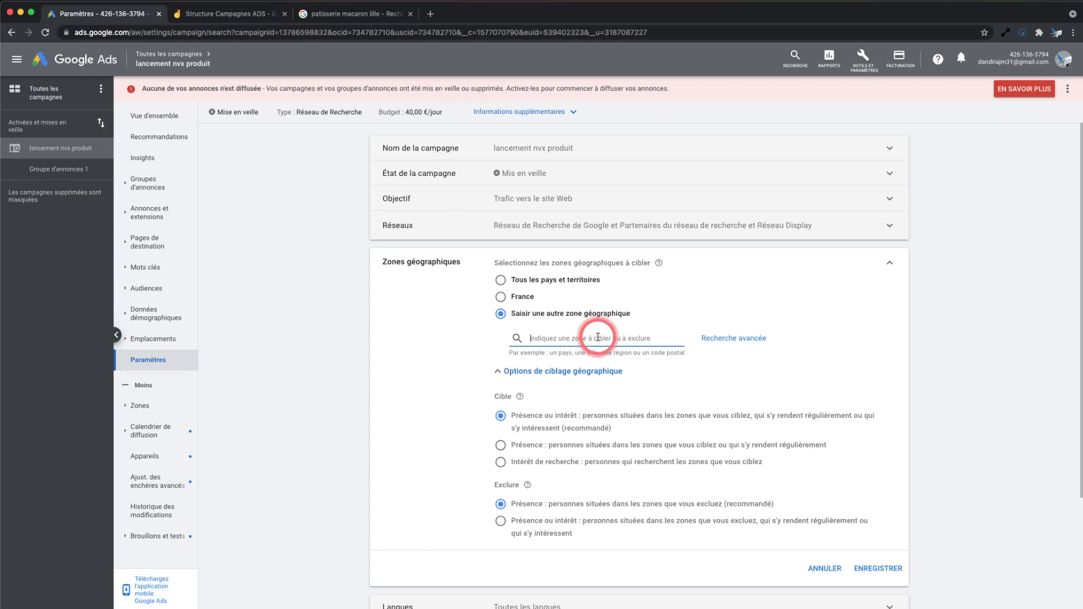
text(nord)
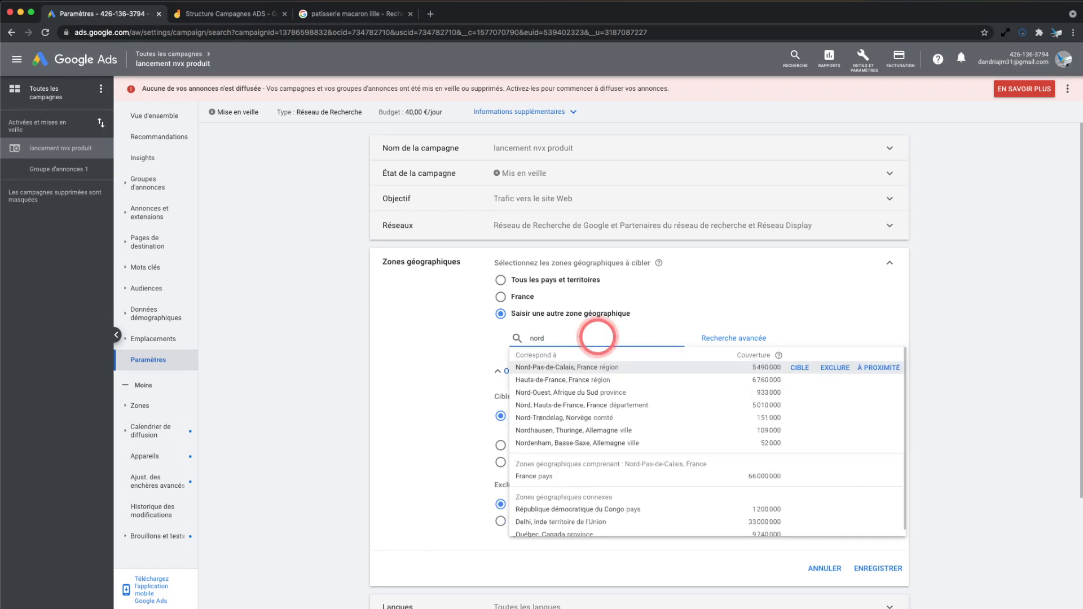
key(BackSpace)
key(BackSpace)
key(BackSpace)
key(BackSpace)
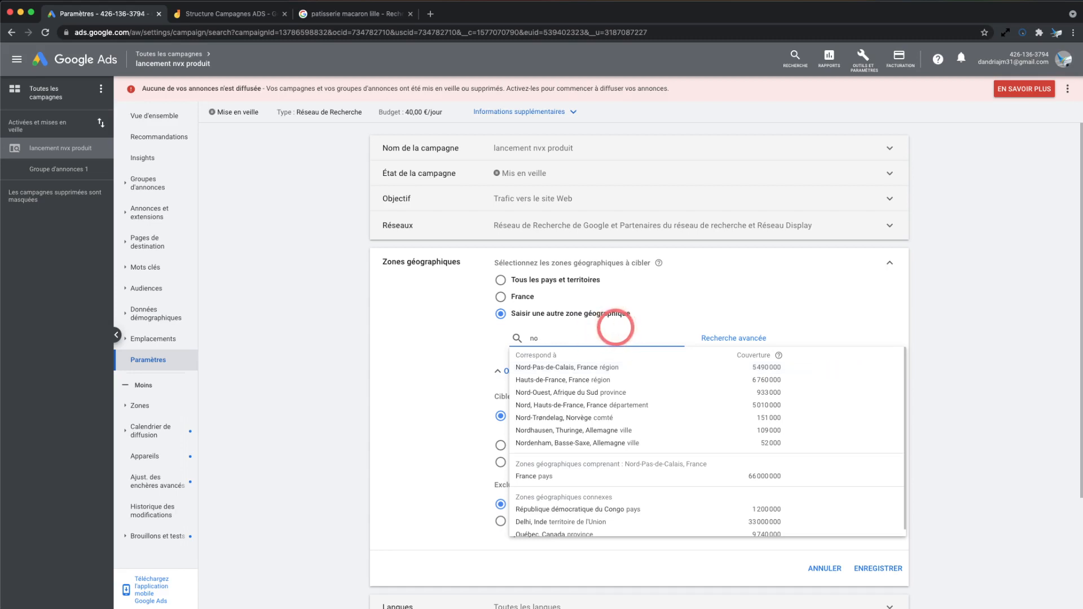
Search the zones for "haut de france" and target the postal code 80200, Hauts-de-France, France
text(ha)
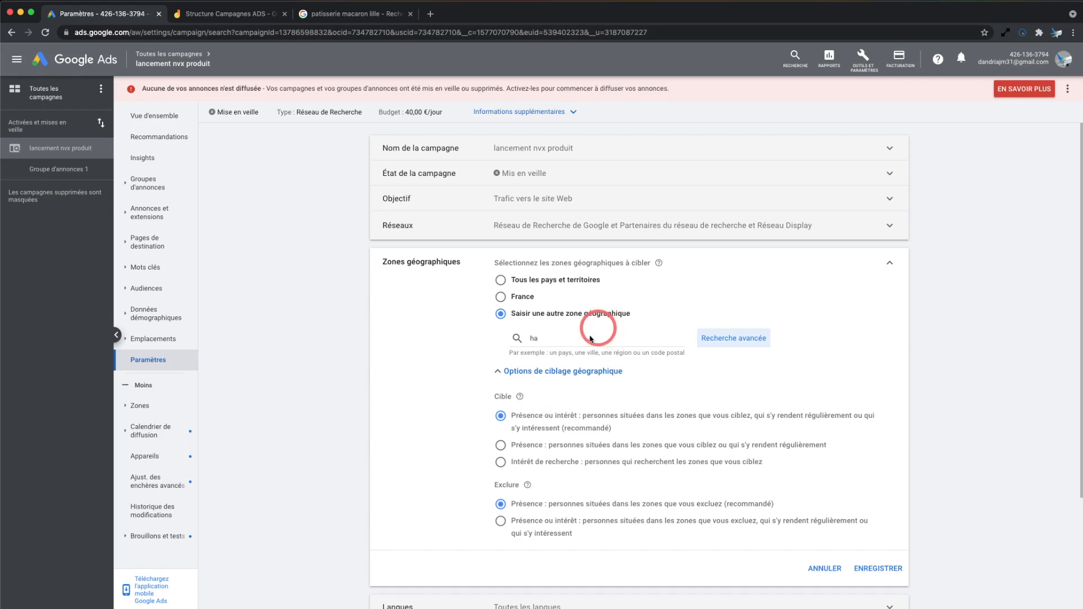
key(Return)
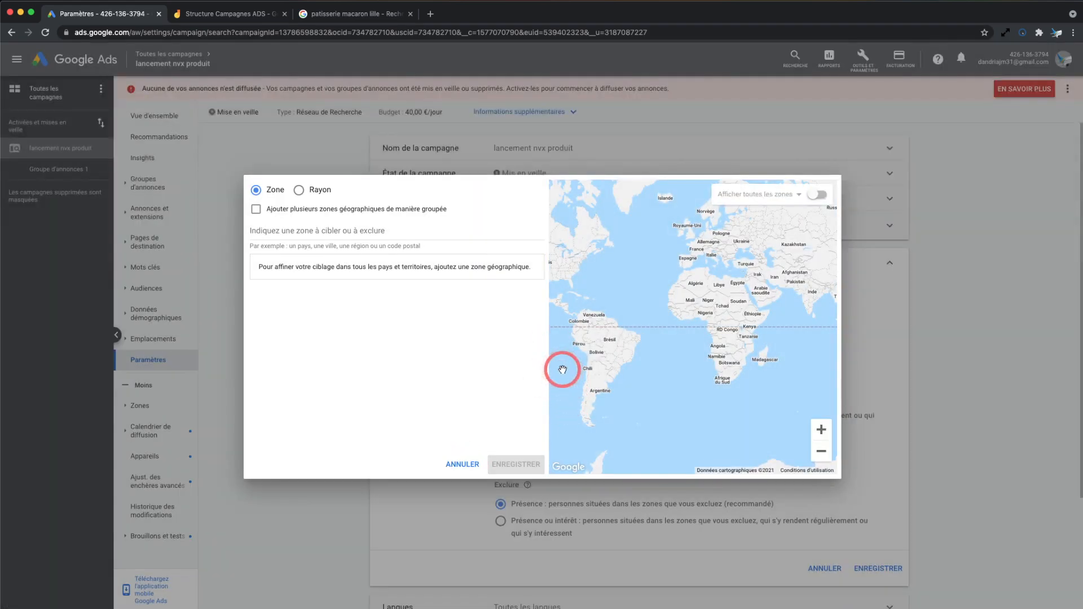
click(462, 464)
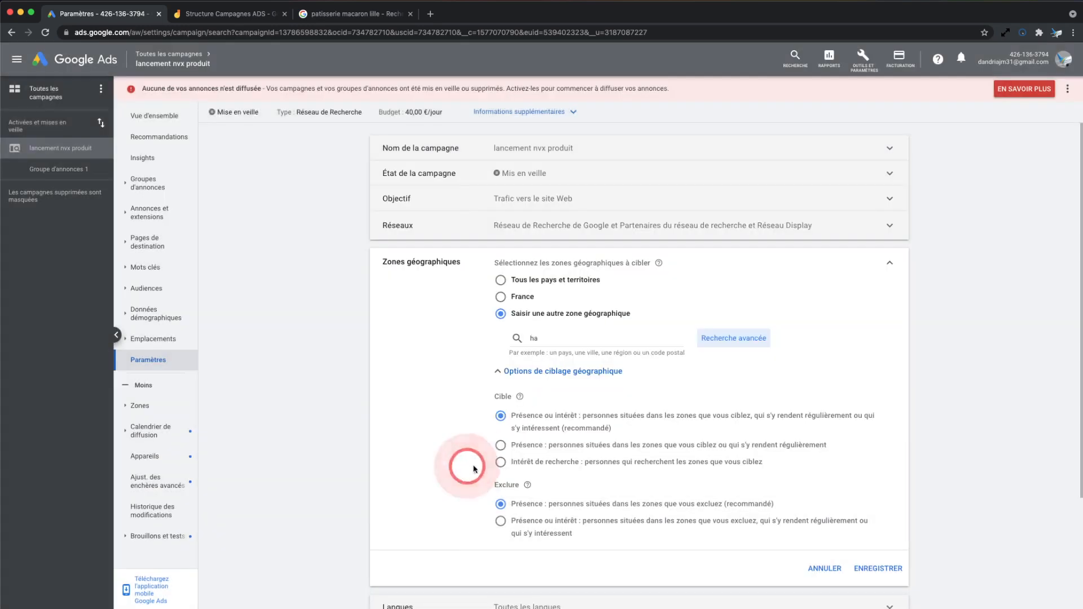
click(555, 340)
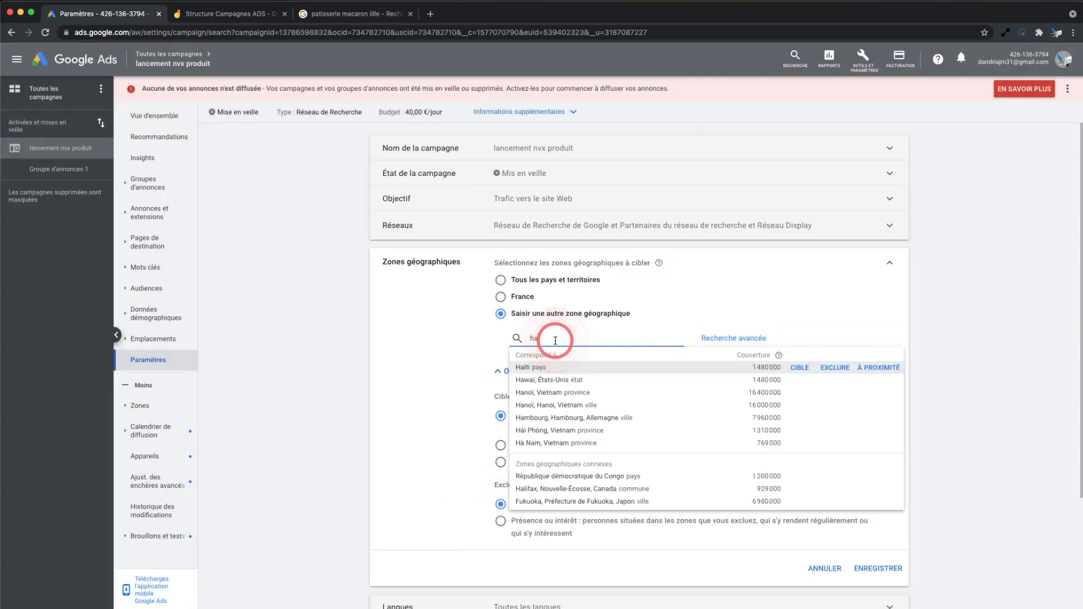
text(ut d)
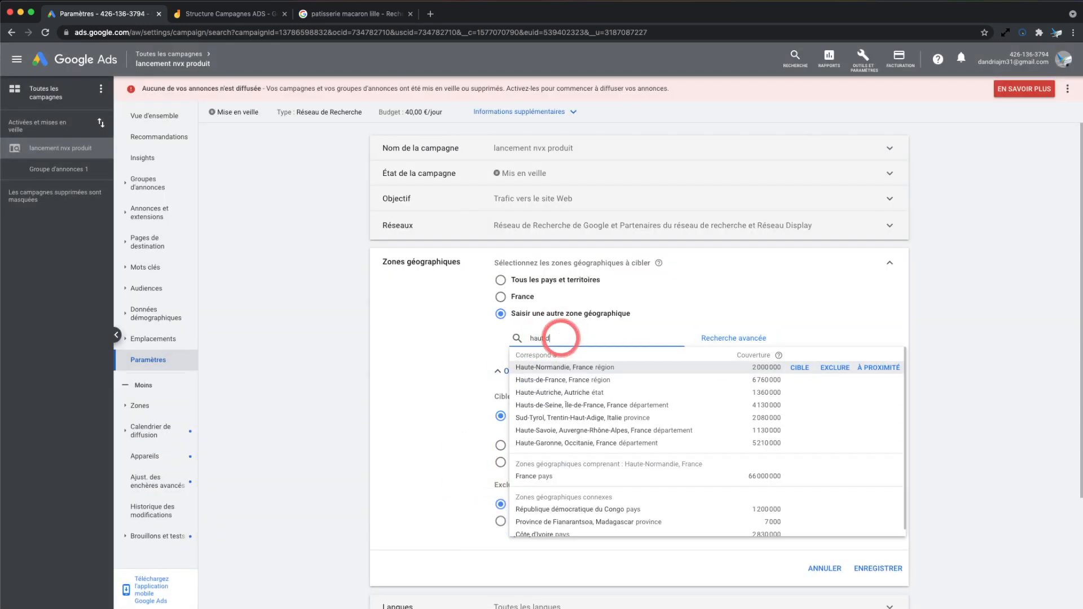
text(e france)
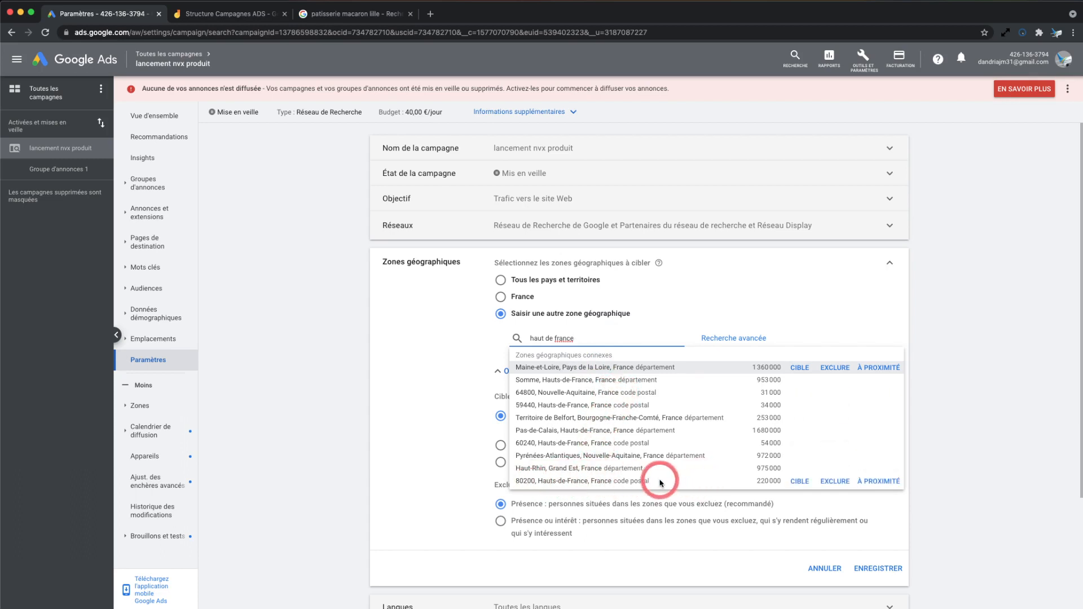
click(581, 481)
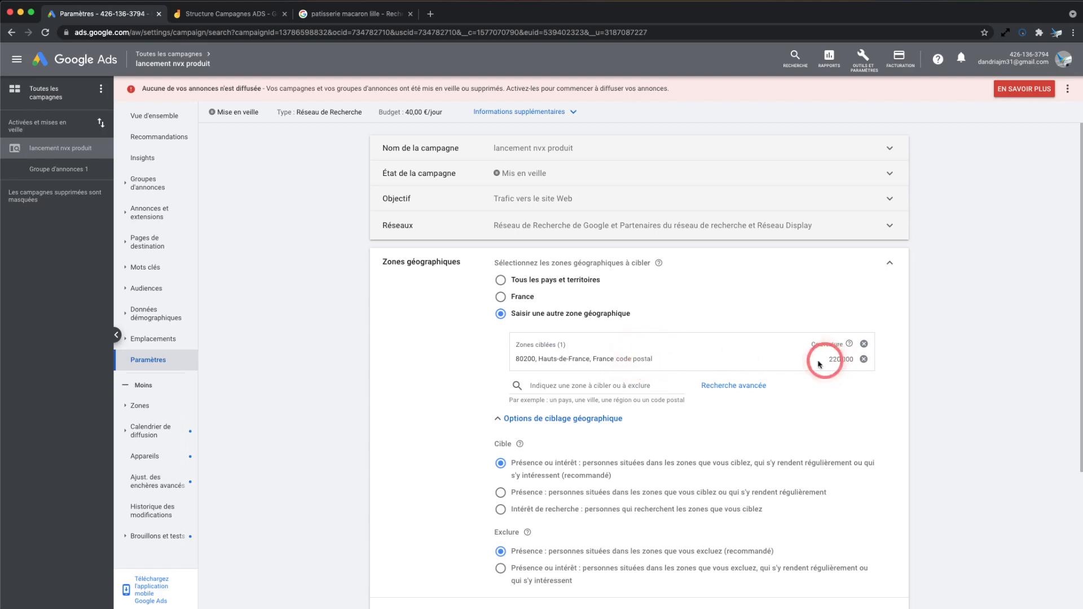
Search for "lille" and add the city of Lille, Hauts-de-France, France to the targeted zones
click(600, 382)
text(lille)
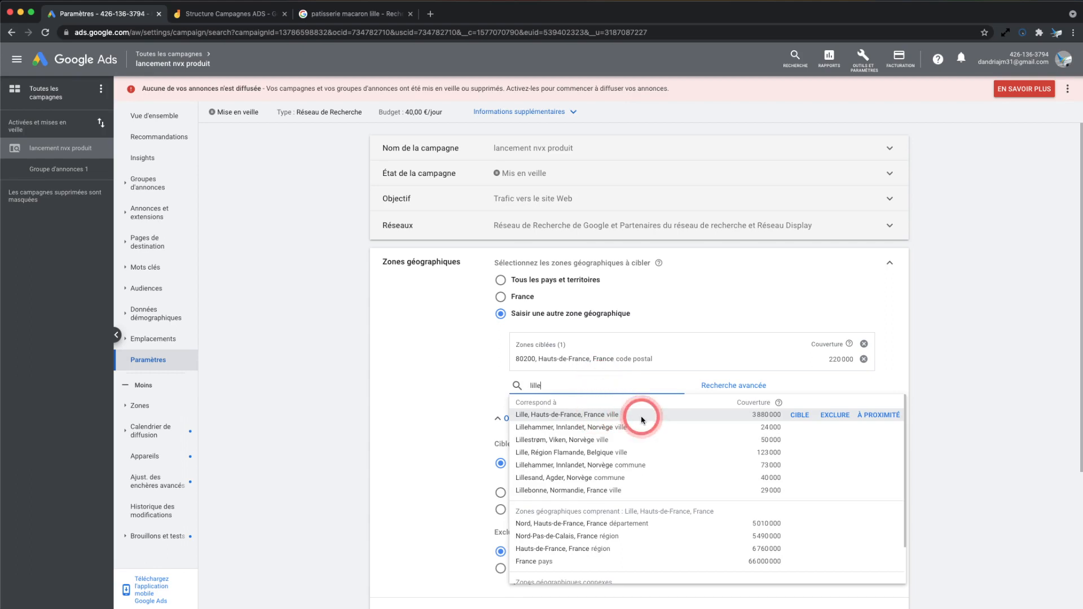
click(801, 415)
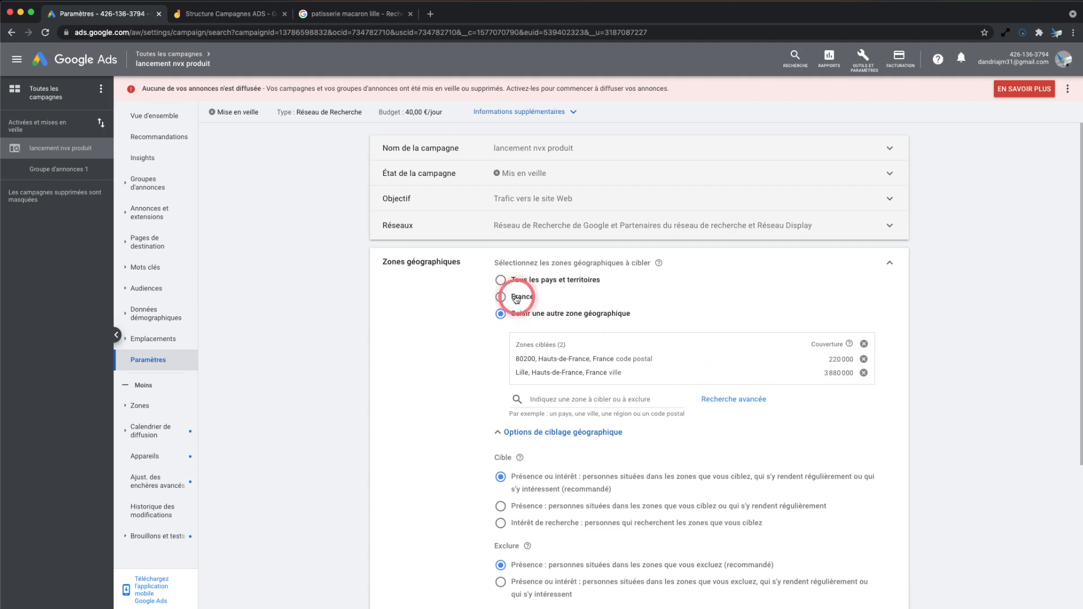
Switch the targeted geographic zone back to France and save the setting
drag(629, 373, 529, 355)
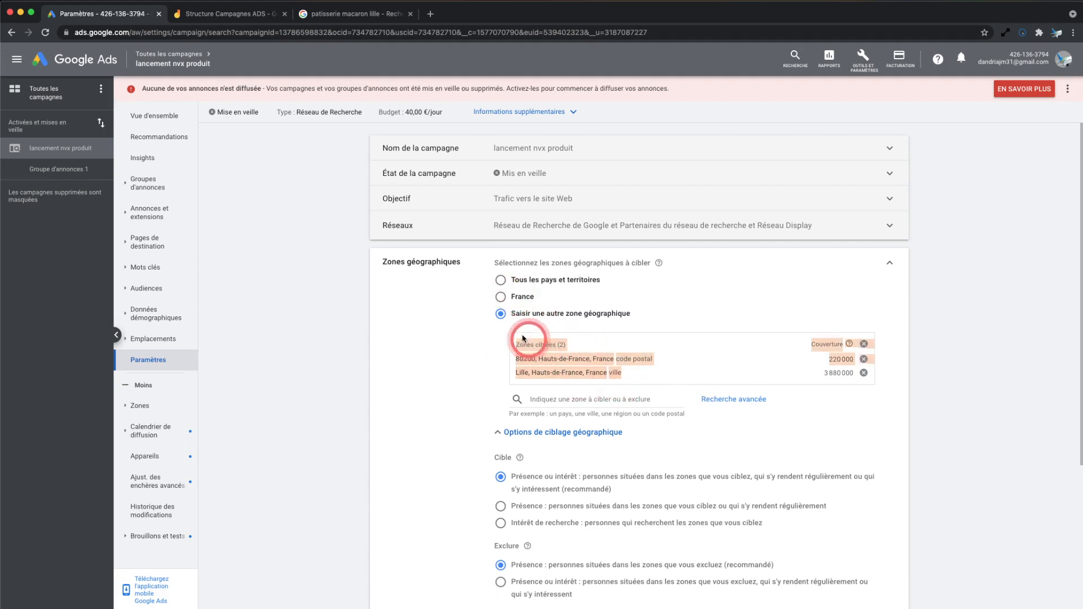
click(501, 296)
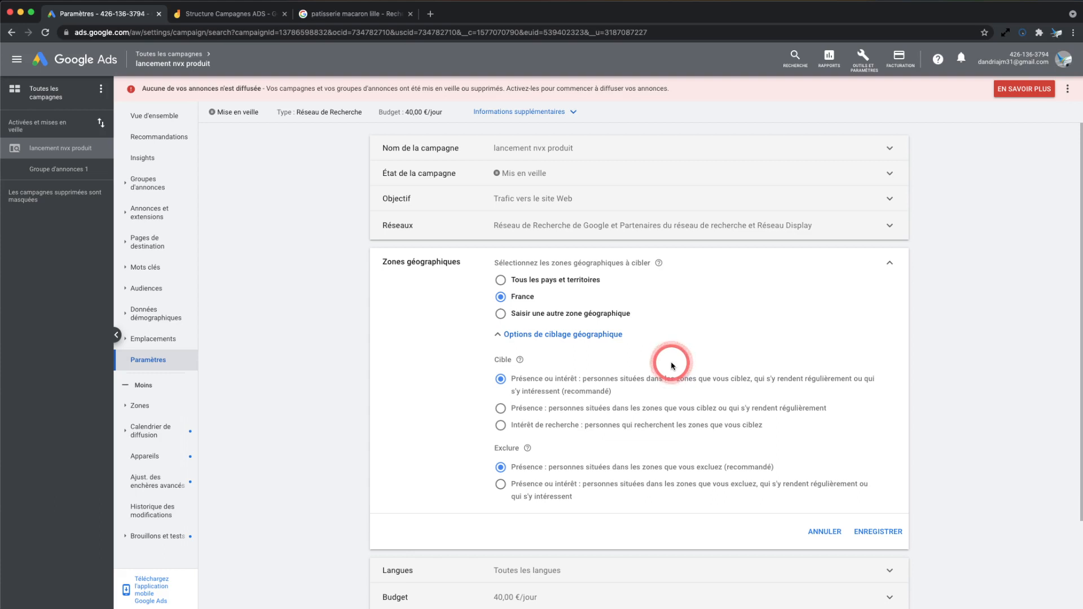
click(883, 536)
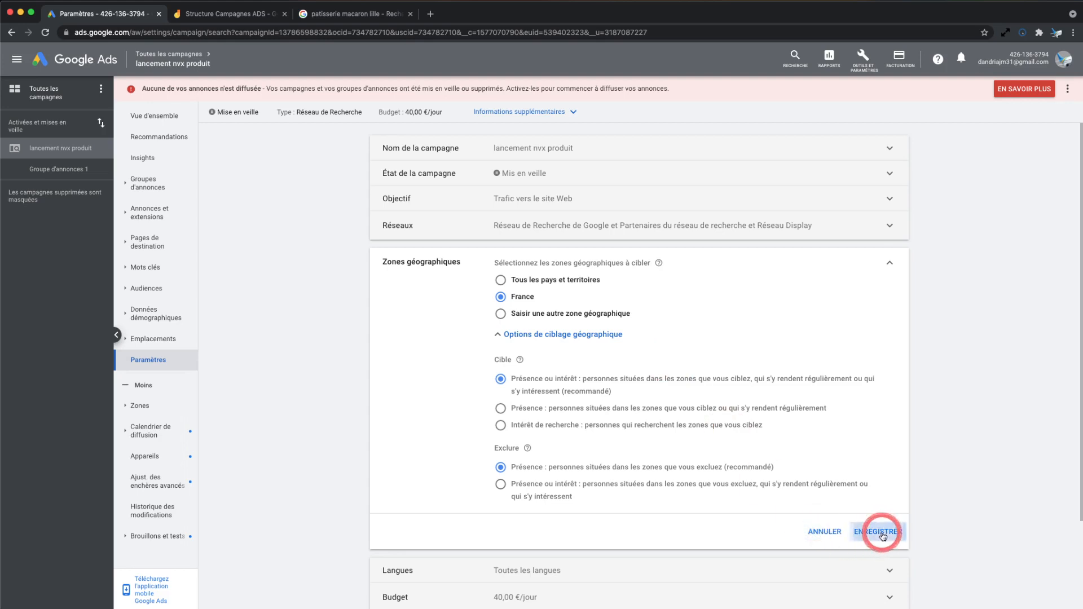
Set the campaign's language to "Français" and save the language setting
click(690, 270)
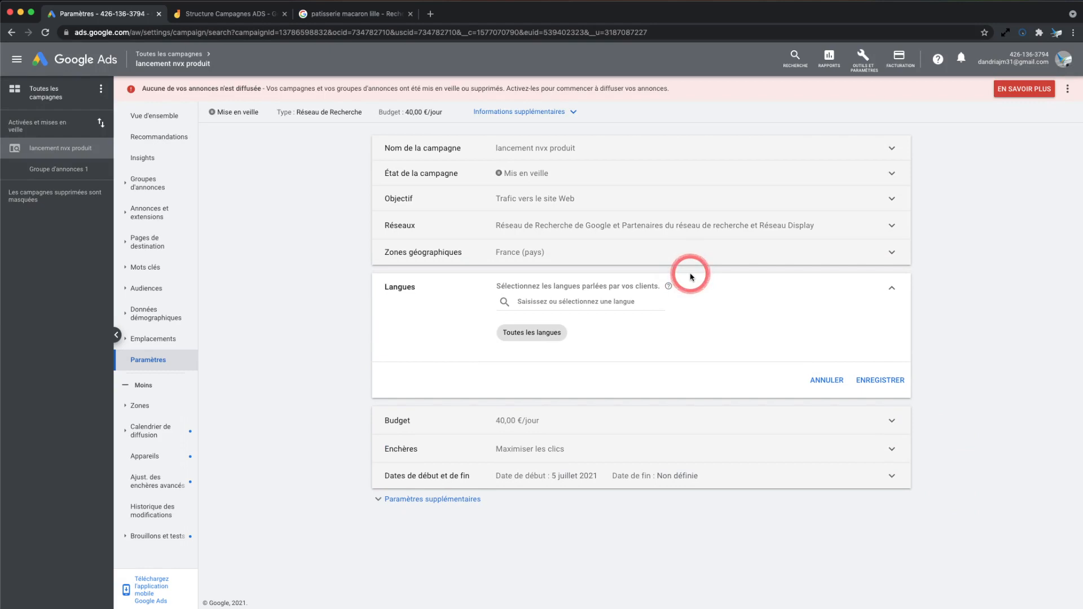
click(615, 304)
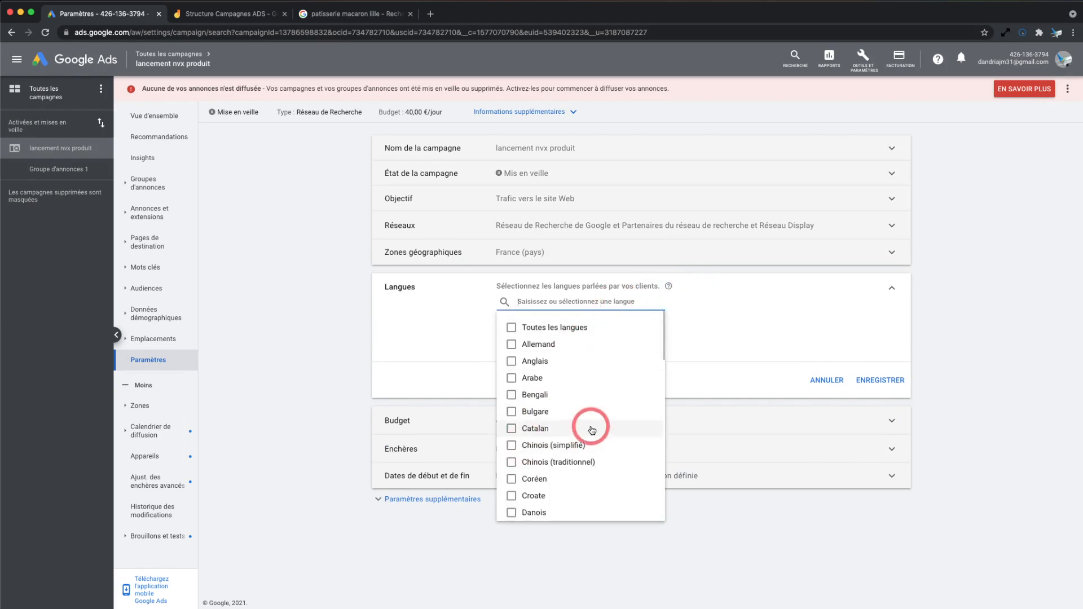
text(f)
click(533, 345)
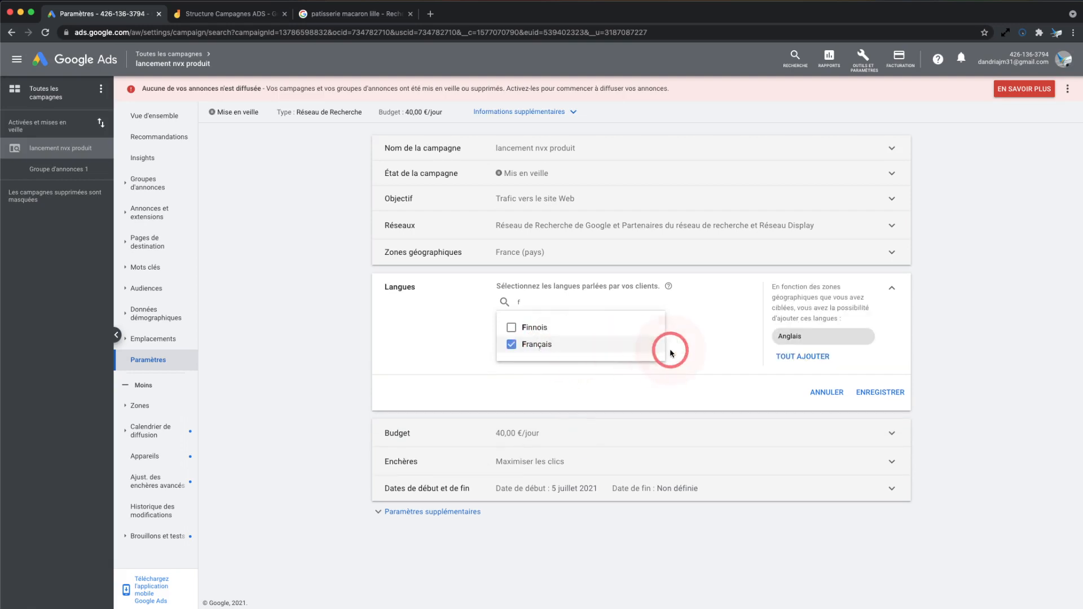
click(727, 350)
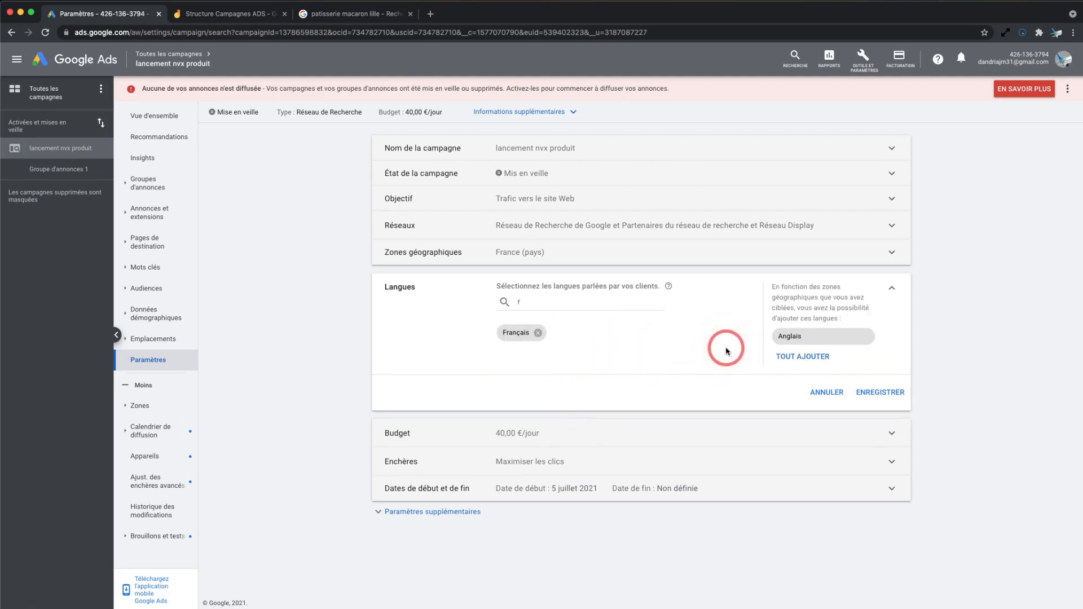
click(876, 392)
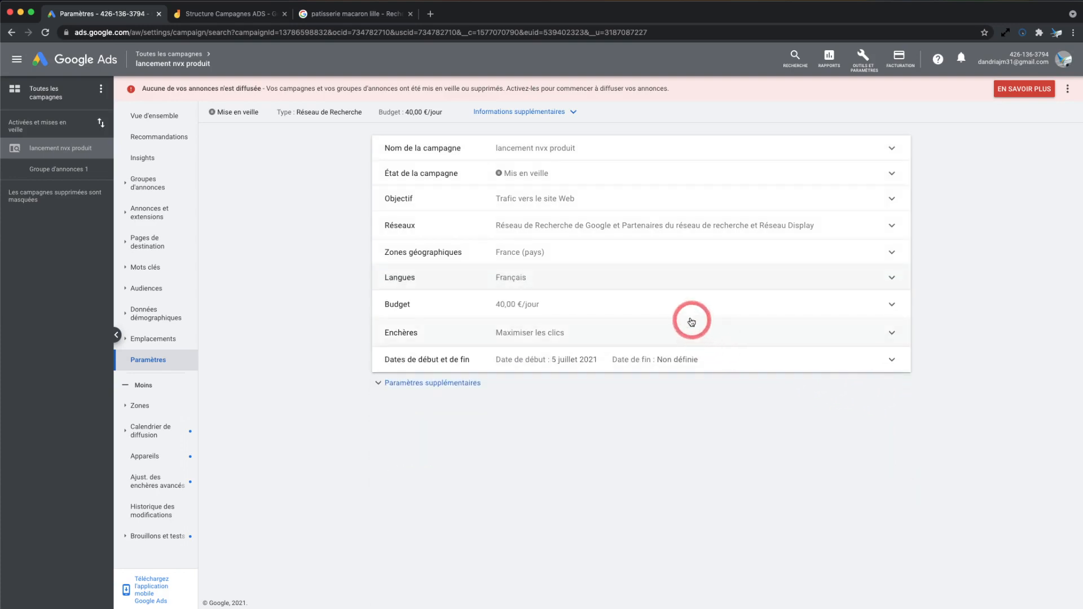
Open the campaign's average daily budget for editing and save it at 40,00 €
click(687, 315)
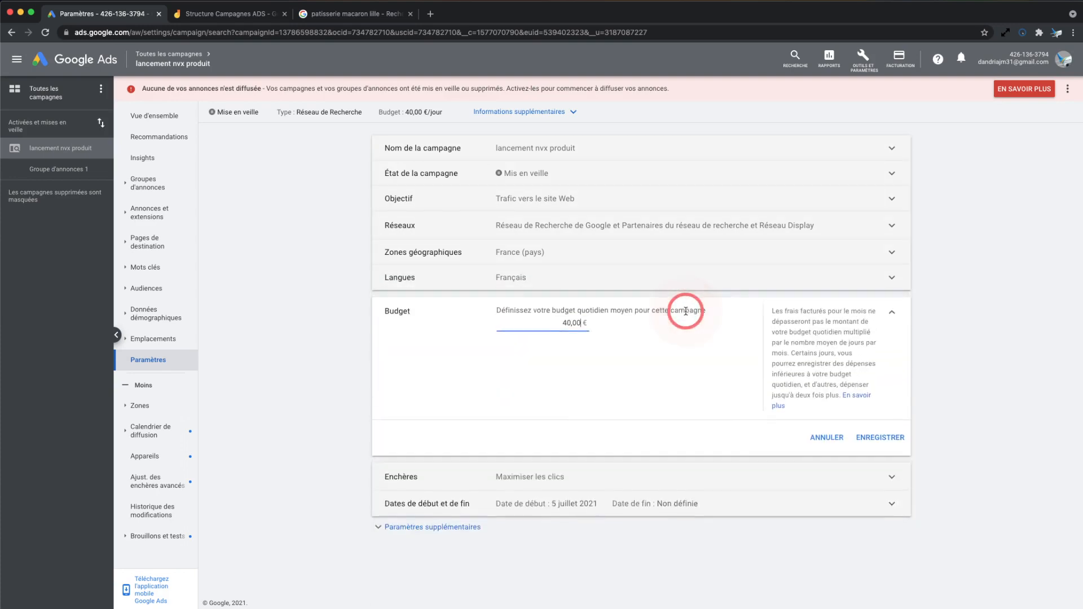
click(563, 324)
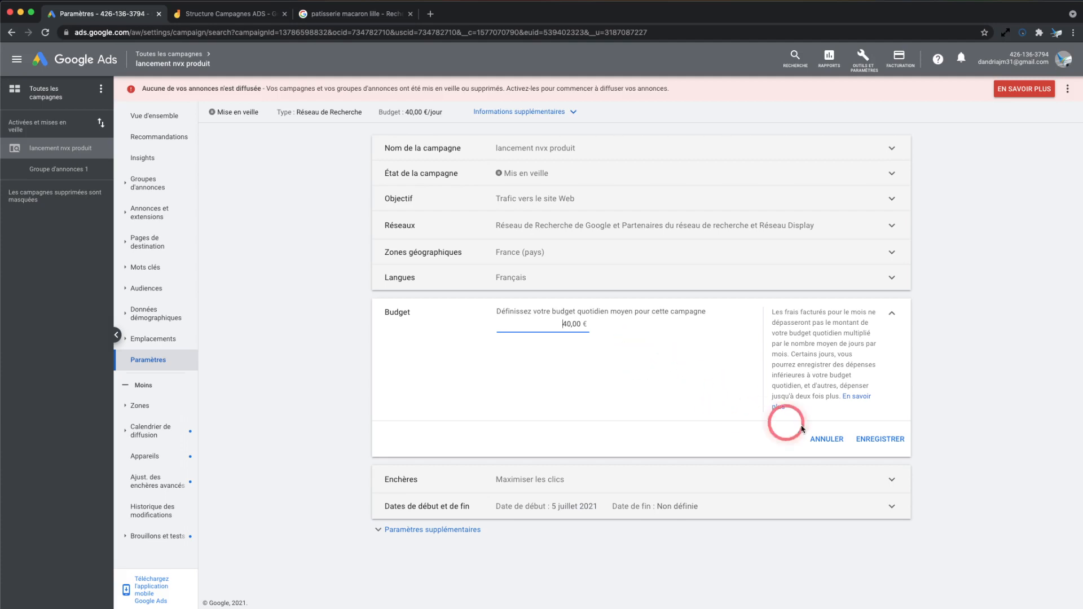
click(881, 439)
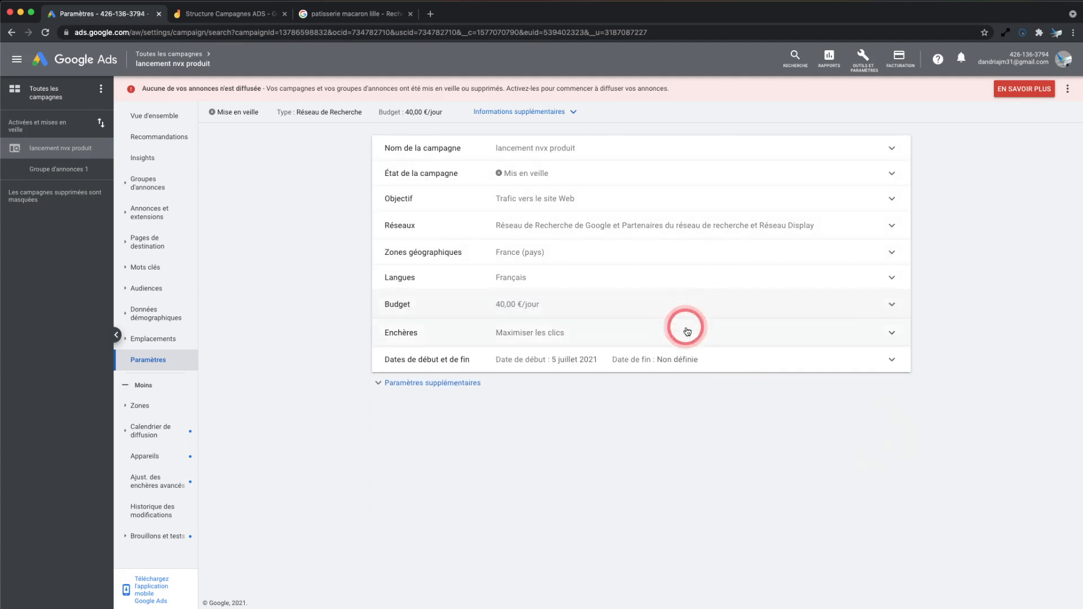
Open the campaign's bidding settings
click(688, 332)
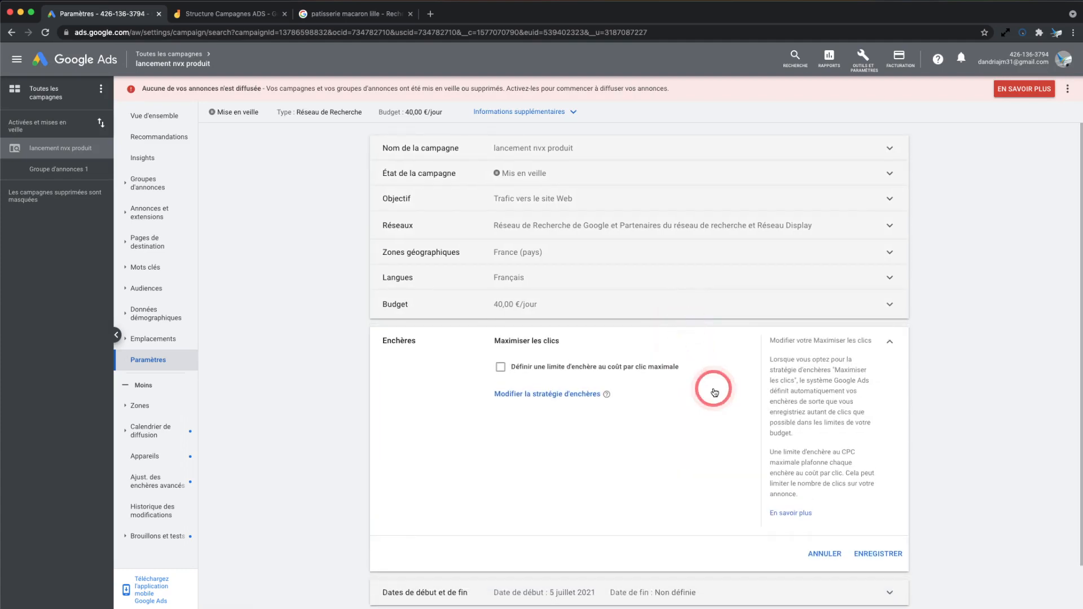